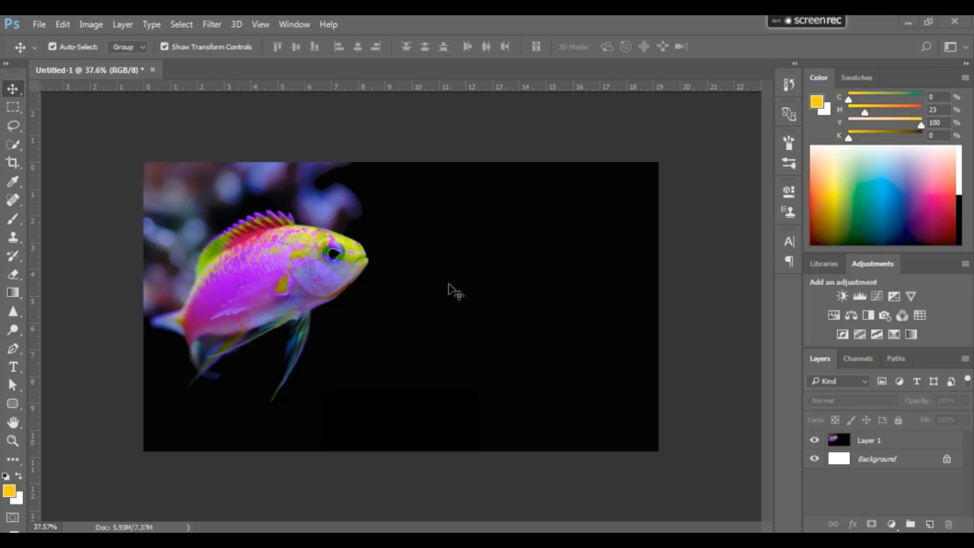
Place pngwing.com (2) from the Explore Designing / Glowing Effect folder on DATA (D:) as an embedded image in the black area beside the fish
left_click(464, 317)
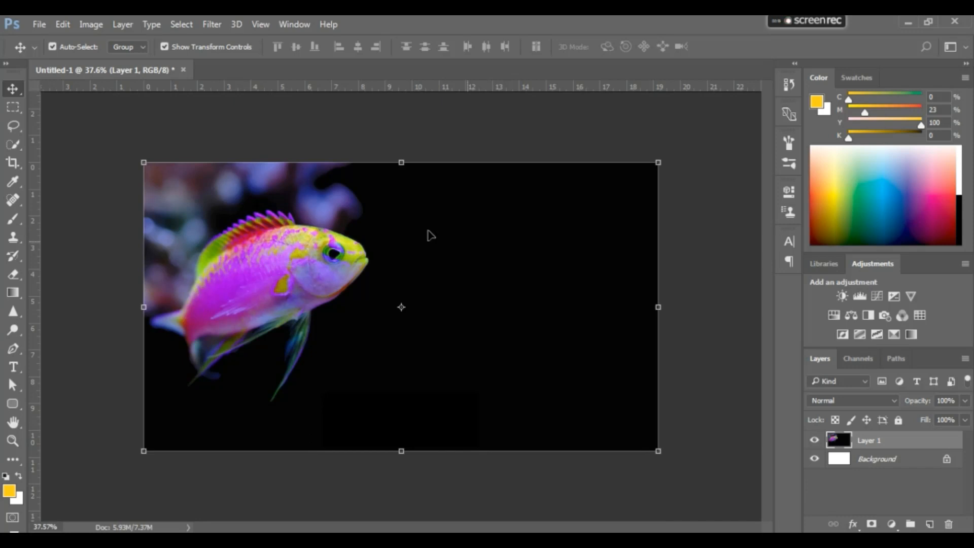
left_click(37, 23)
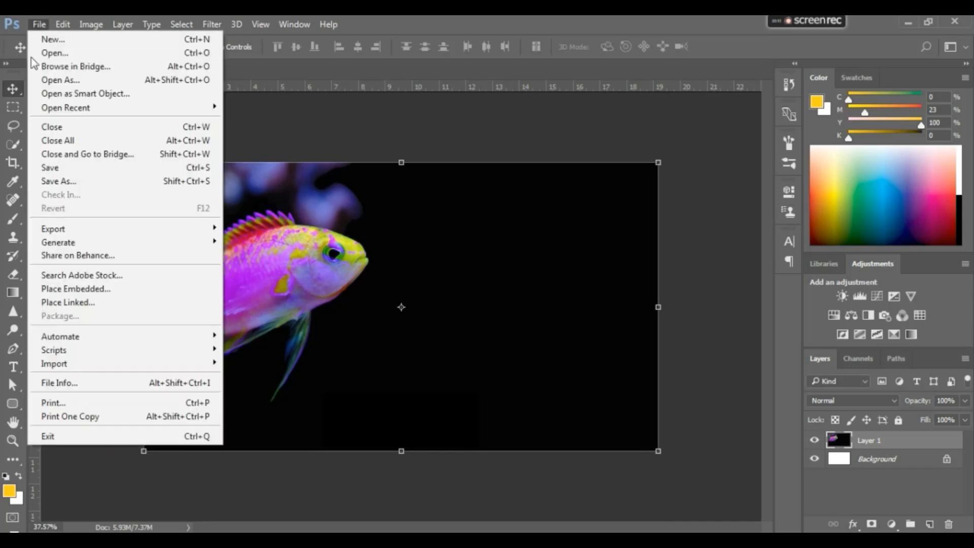
left_click(118, 290)
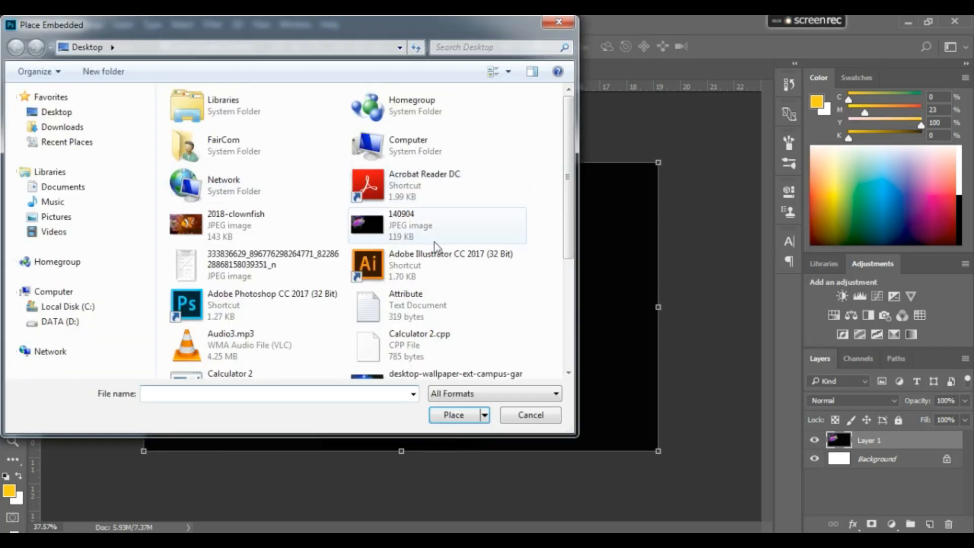
left_click(76, 321)
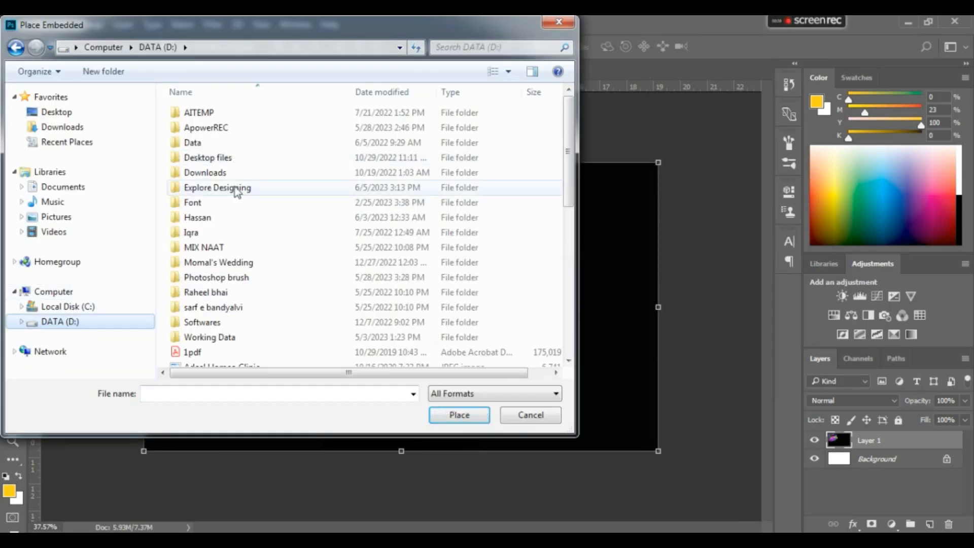
double_click(235, 189)
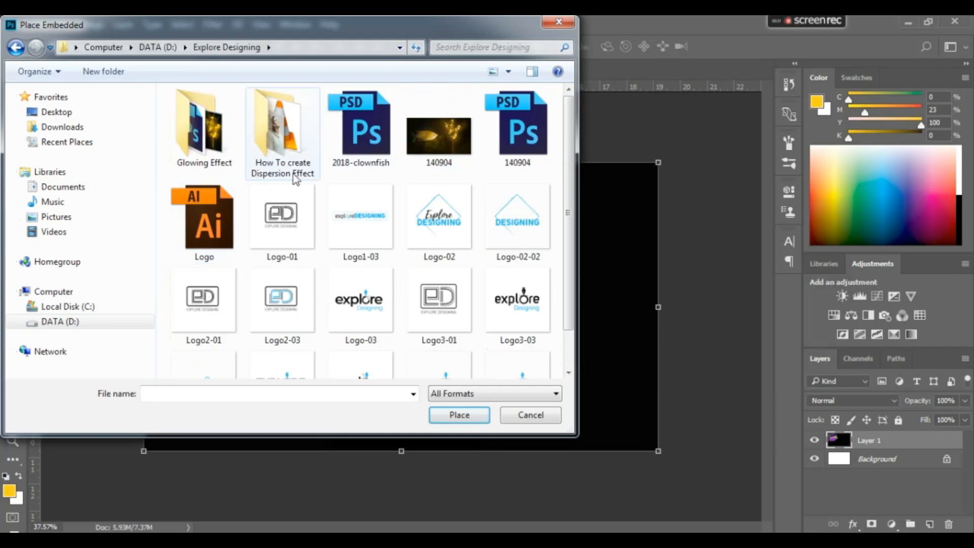
double_click(196, 136)
double_click(472, 165)
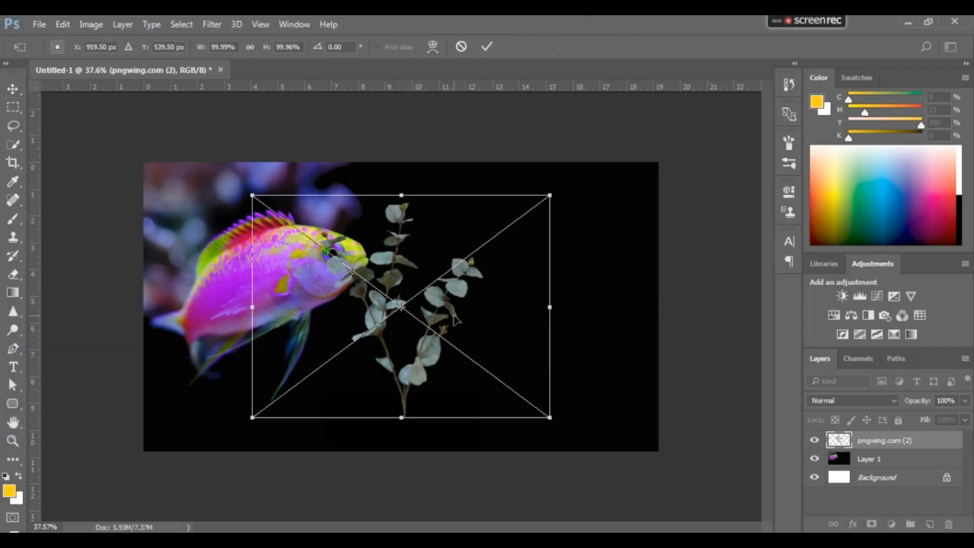
left_click_drag(457, 319, 567, 286)
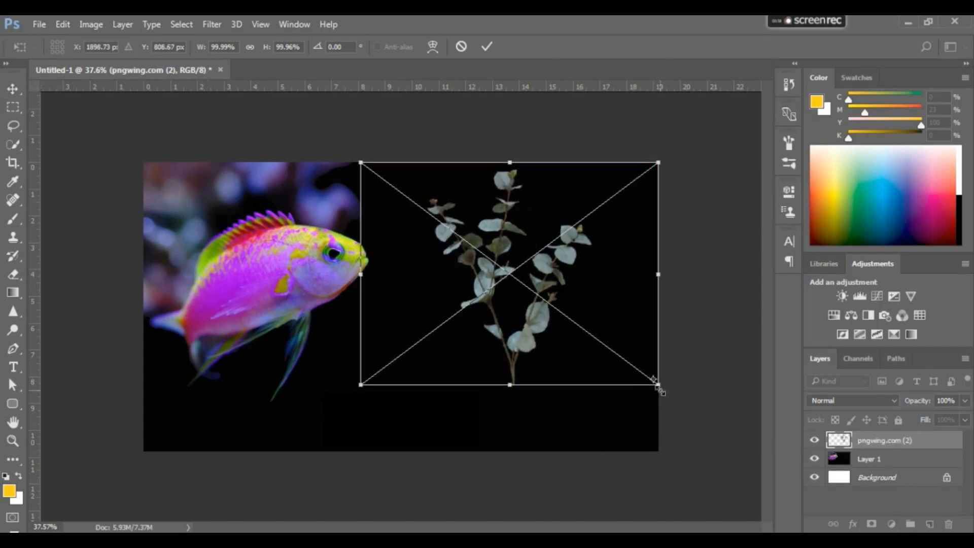
key("Return")
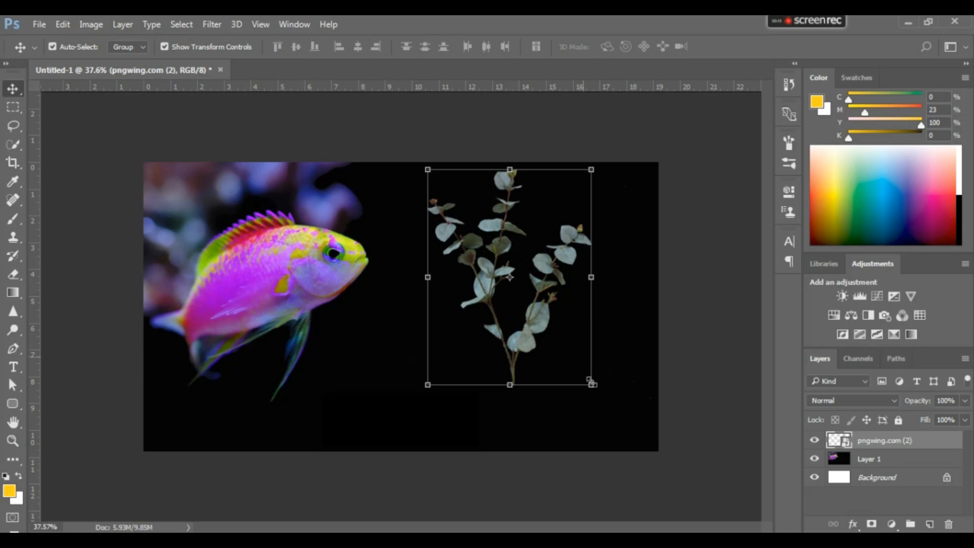
Scale the placed plant down proportionally to about 67% and move it slightly up
left_click_drag(591, 385, 563, 355)
key("ctrl+z")
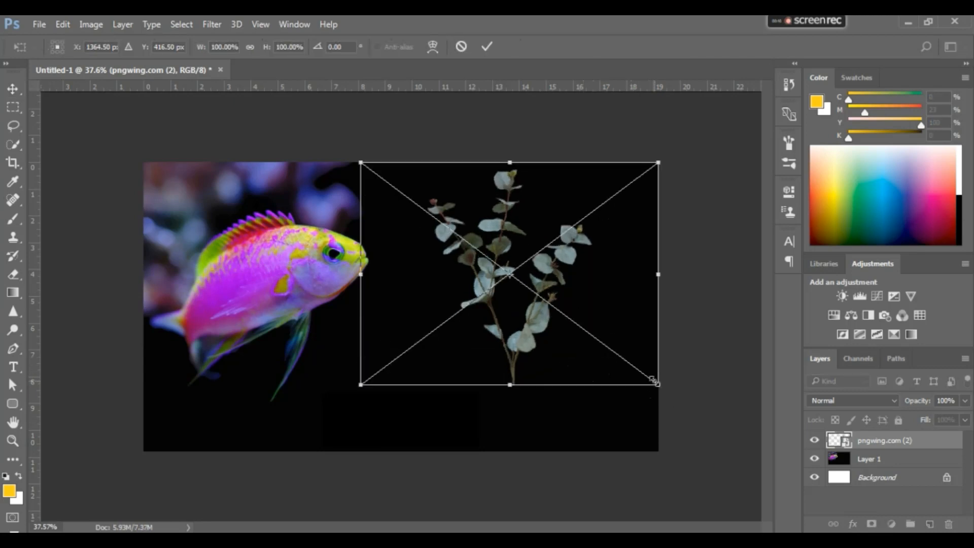
left_click_drag(653, 381, 608, 347)
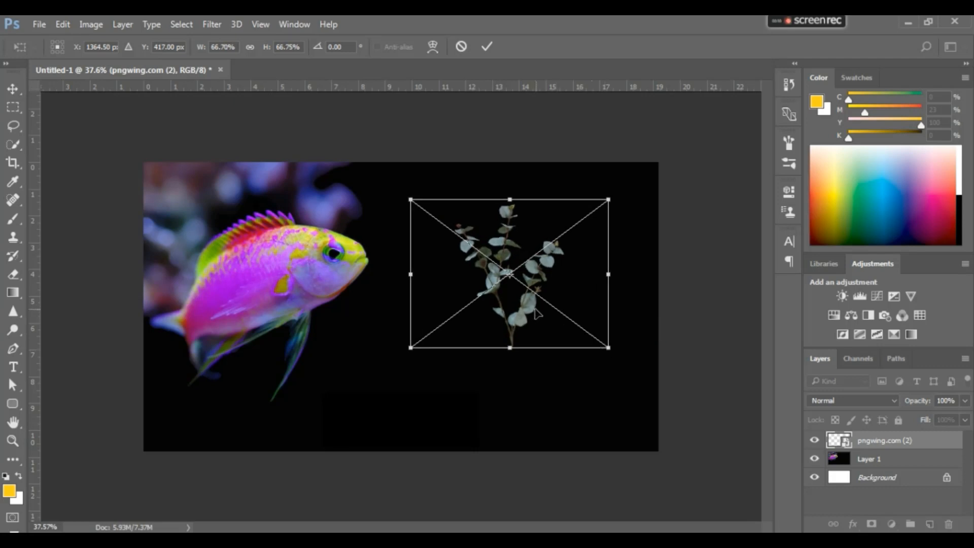
left_click_drag(536, 313, 536, 302)
key("Return")
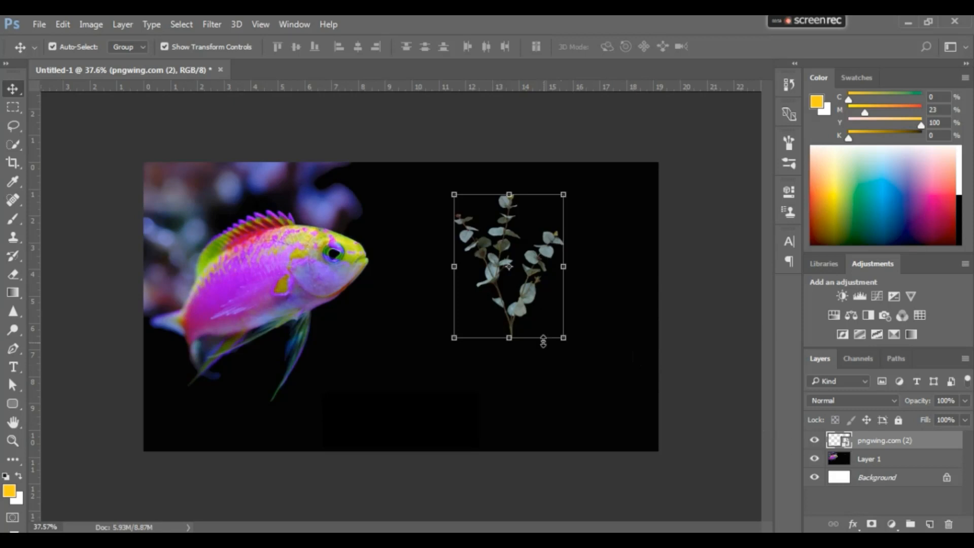
Enlarge the plant to about 71% of its original size
left_click(564, 338)
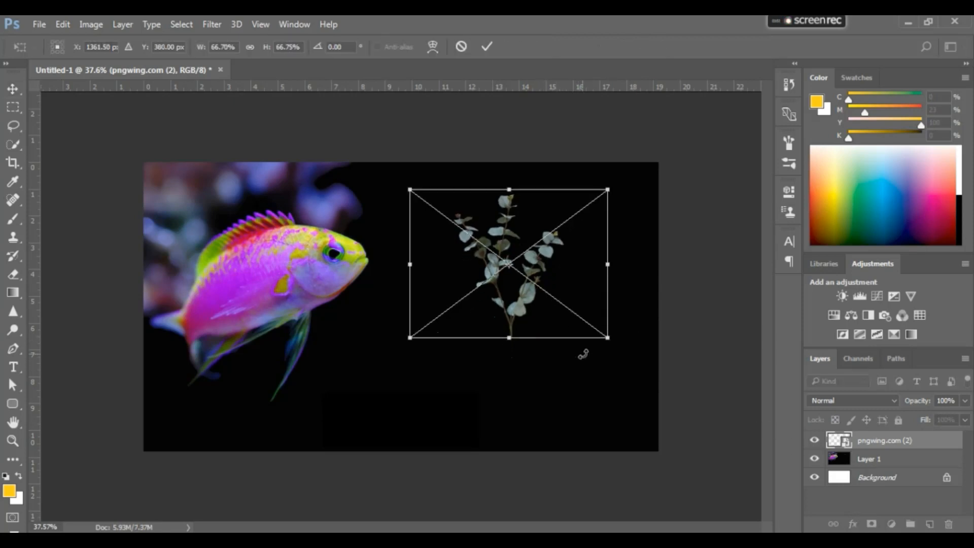
left_click_drag(608, 337, 616, 354)
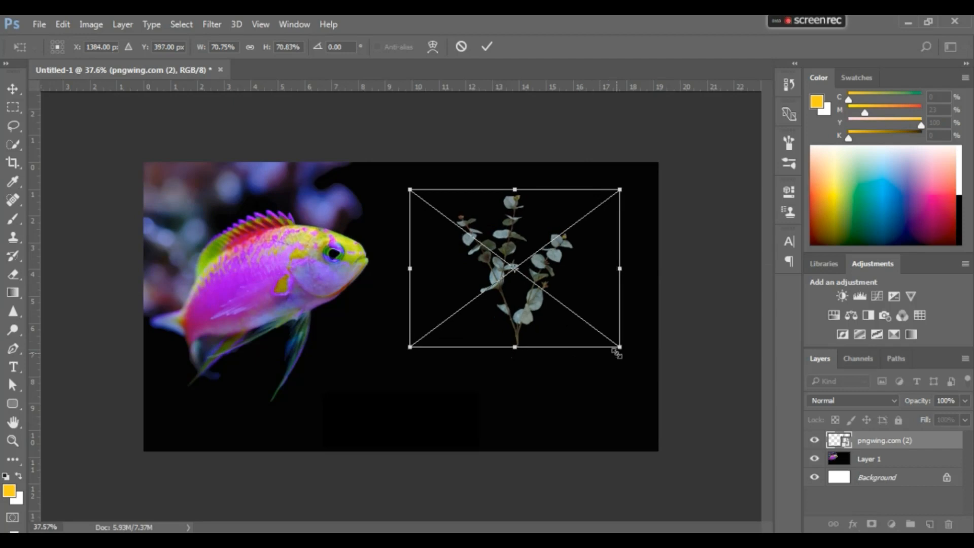
key("Return")
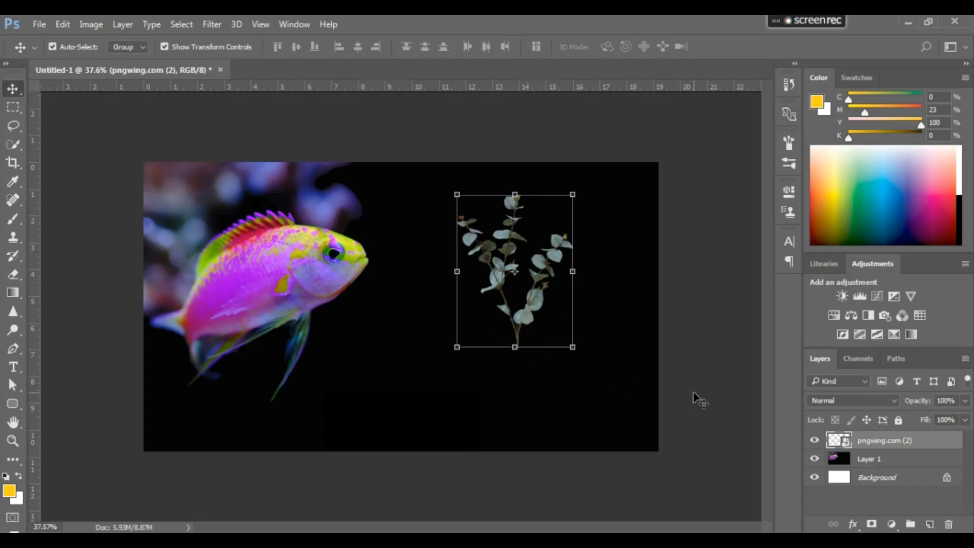
Open the plant smart object's contents and extend its canvas downward with the Crop tool to leave empty space below the stem
double_click(846, 443)
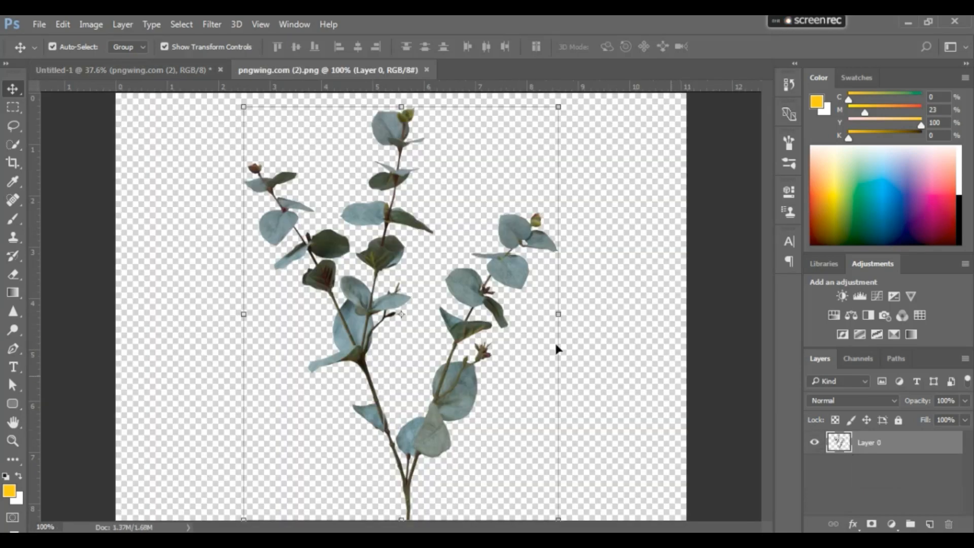
key("ctrl+0")
key("c")
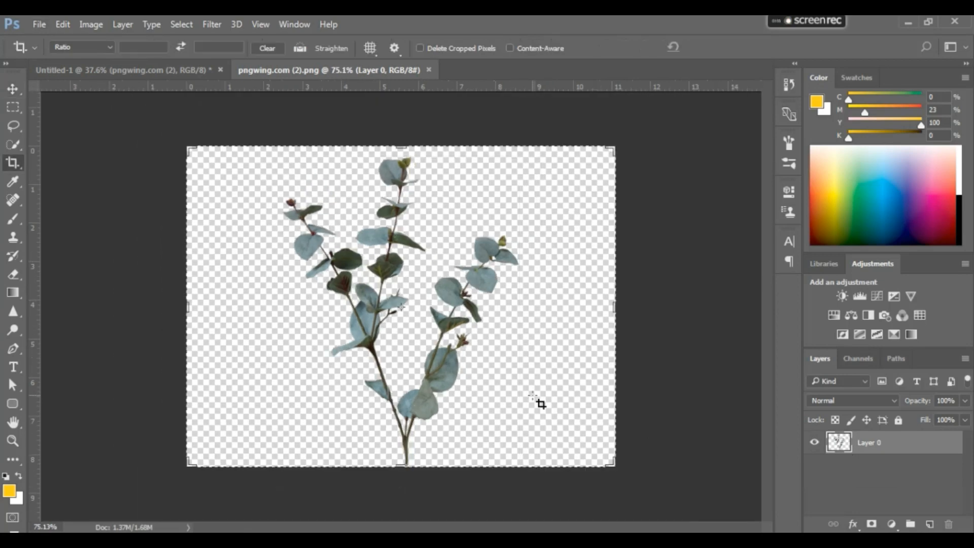
key("ctrl+minus")
left_click_drag(401, 408, 404, 457)
key("Return")
Stretch the base of the stem downward and extend the canvas further below it
key("v")
key("m")
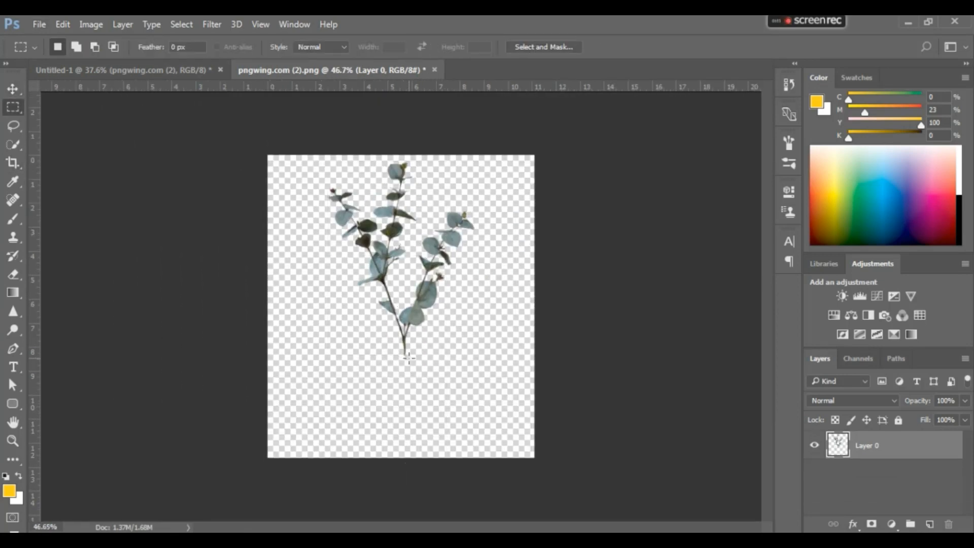
key("c")
left_click_drag(403, 433, 407, 456)
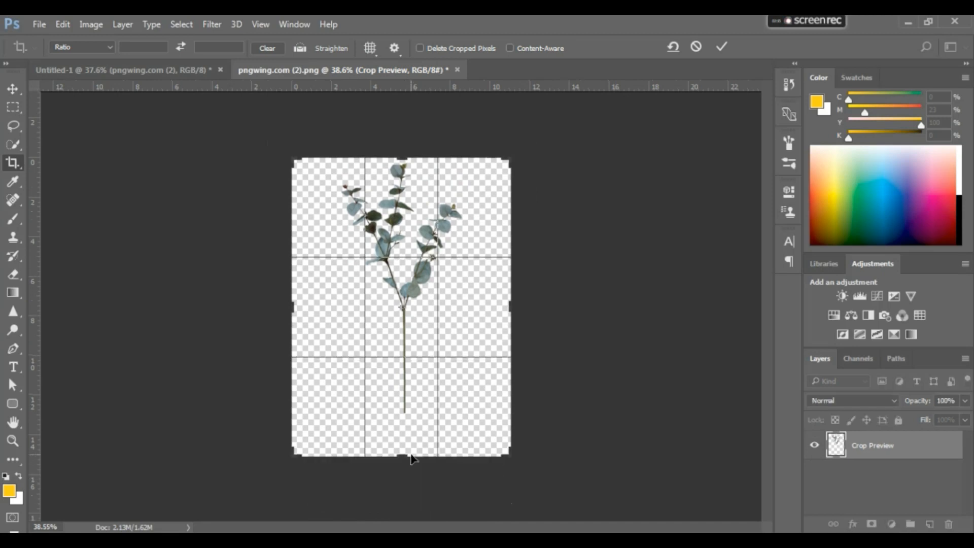
key("Return")
Select the stem's lower tip, stretch it to the canvas's bottom edge, and save and close the smart object contents
key("m")
left_click_drag(394, 389, 415, 413)
key("ctrl+t")
left_click_drag(403, 413, 403, 457)
key("Return")
key("ctrl+d")
key("v")
key("ctrl+s")
key("ctrl+w")
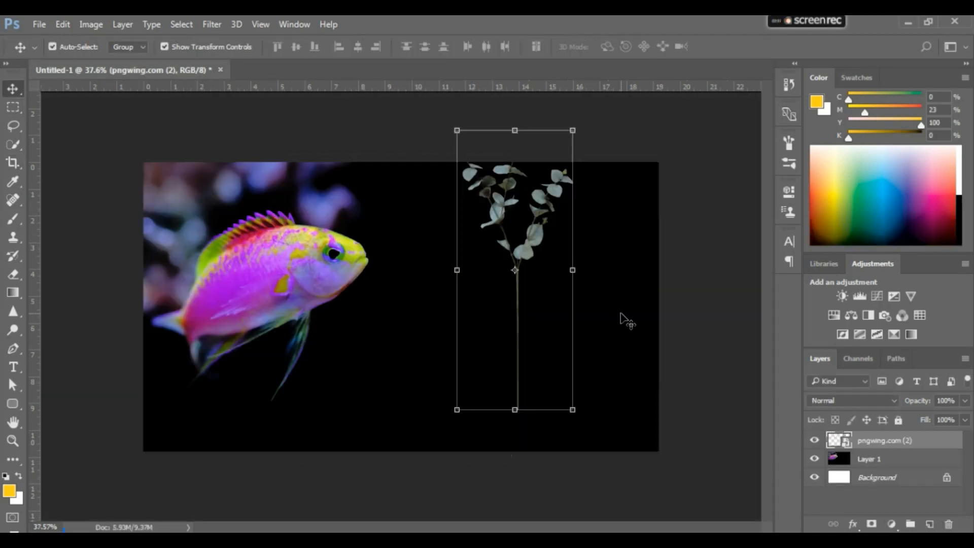
Move the lengthened plant down and slightly right so its stem runs past the image's bottom edge
left_click_drag(542, 244, 539, 287)
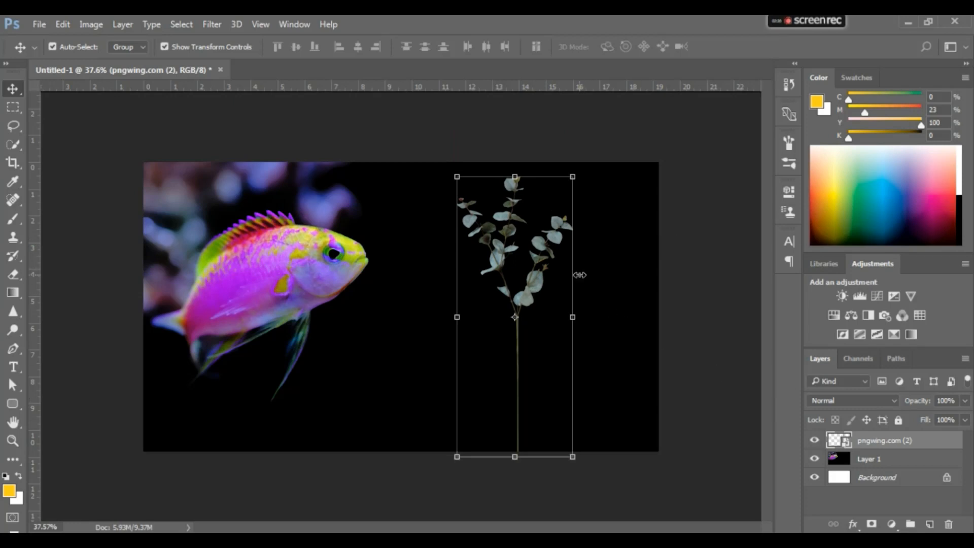
left_click_drag(541, 282, 551, 282)
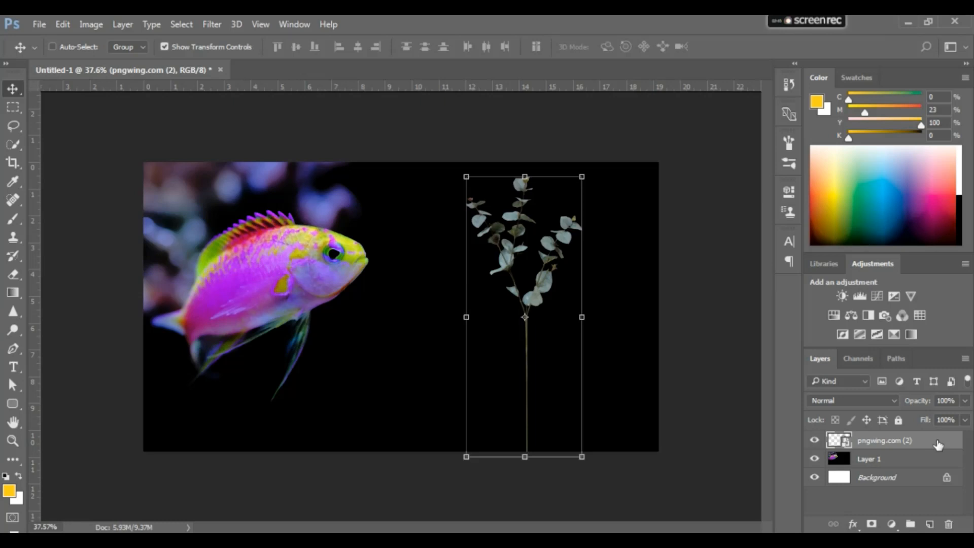
Add a new layer above the plant and fill it with orange, CMYK 0, 40, 100, 0
key("ctrl+shift+n")
key("Return")
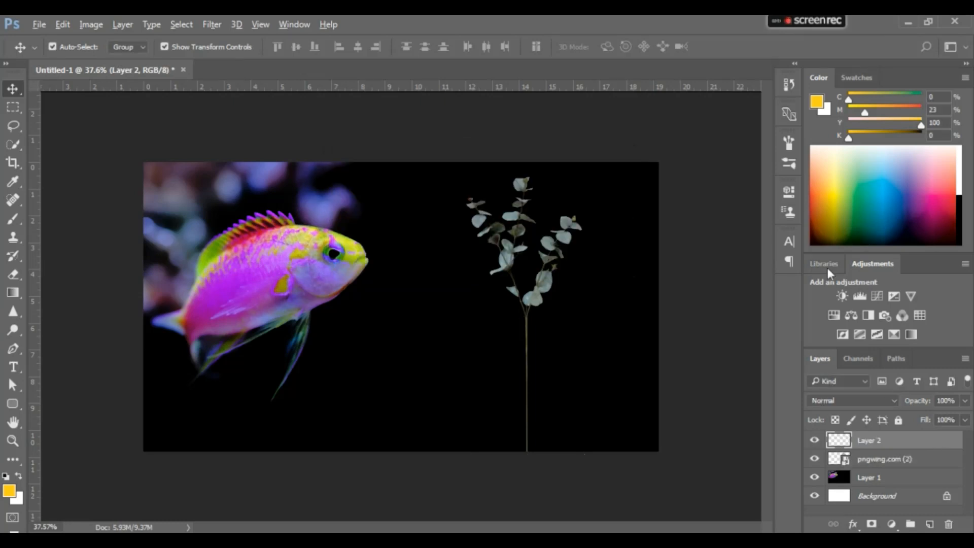
key("alt+BackSpace")
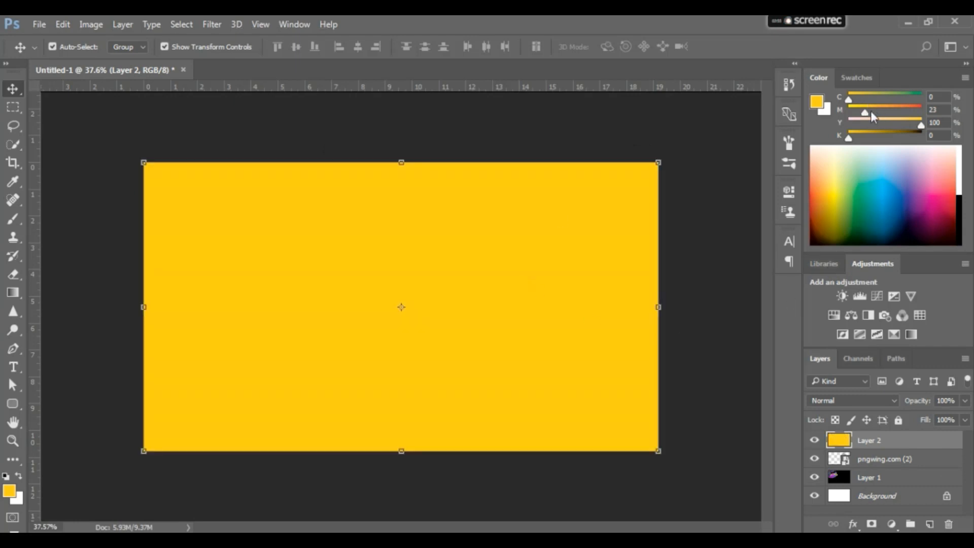
left_click_drag(869, 109, 879, 113)
key("alt+BackSpace")
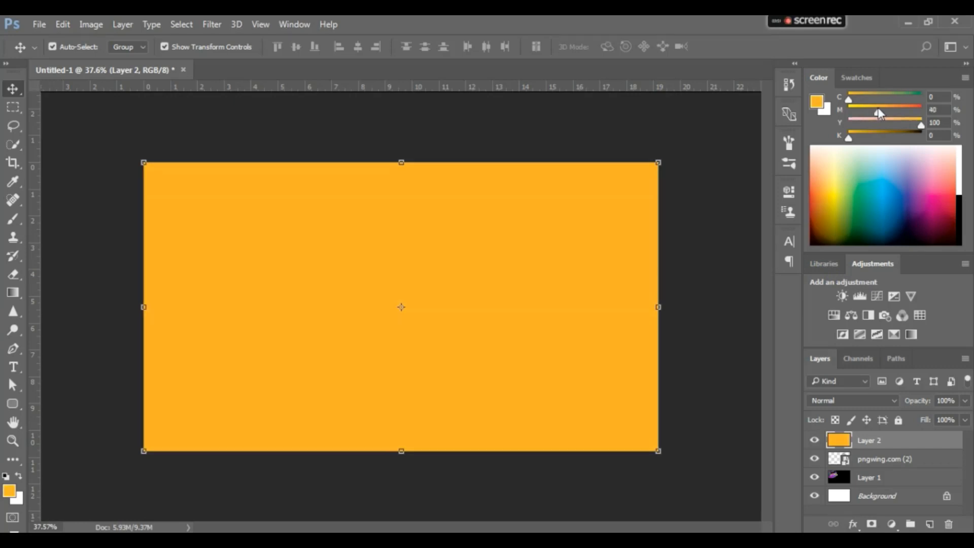
Clip the orange layer to the plant layer and set its blend mode to Linear Burn
left_click(924, 445, "alt")
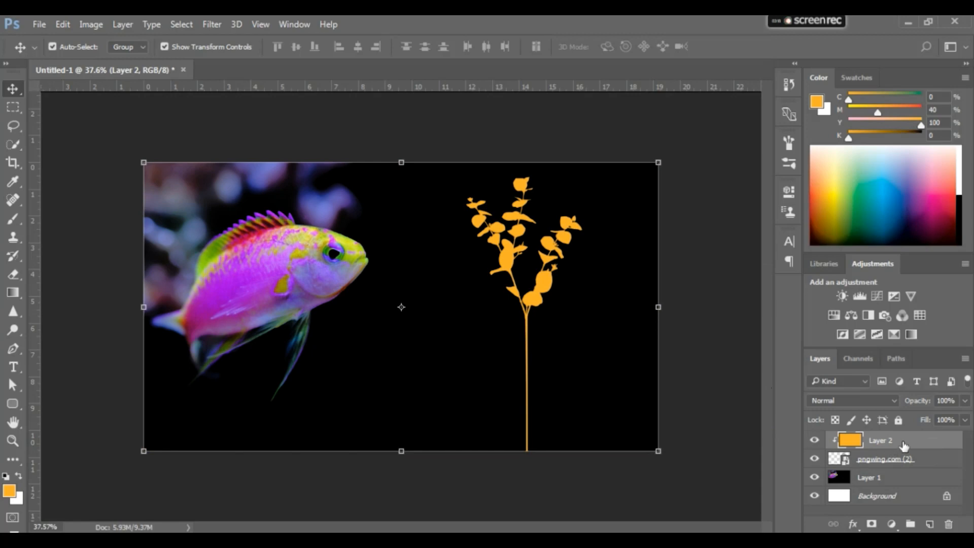
left_click(866, 401)
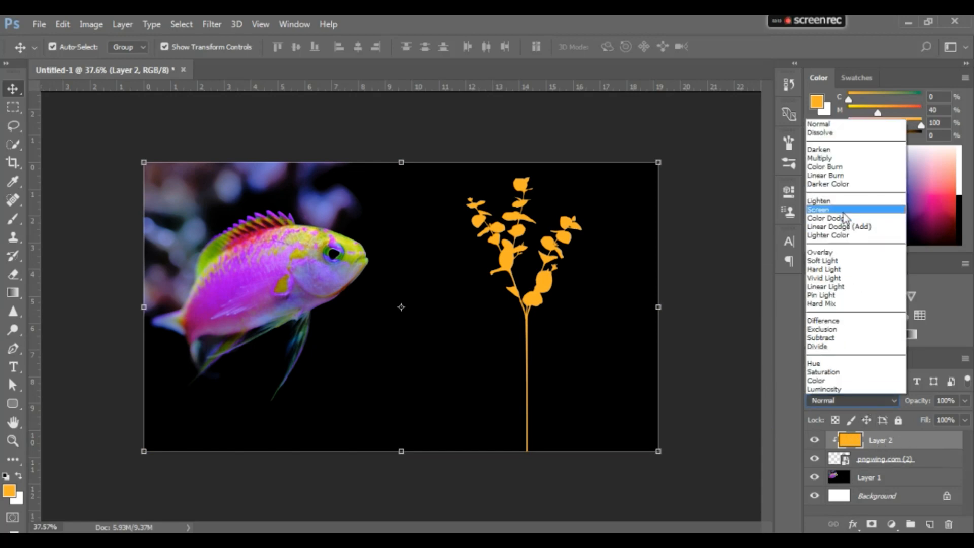
left_click(846, 176)
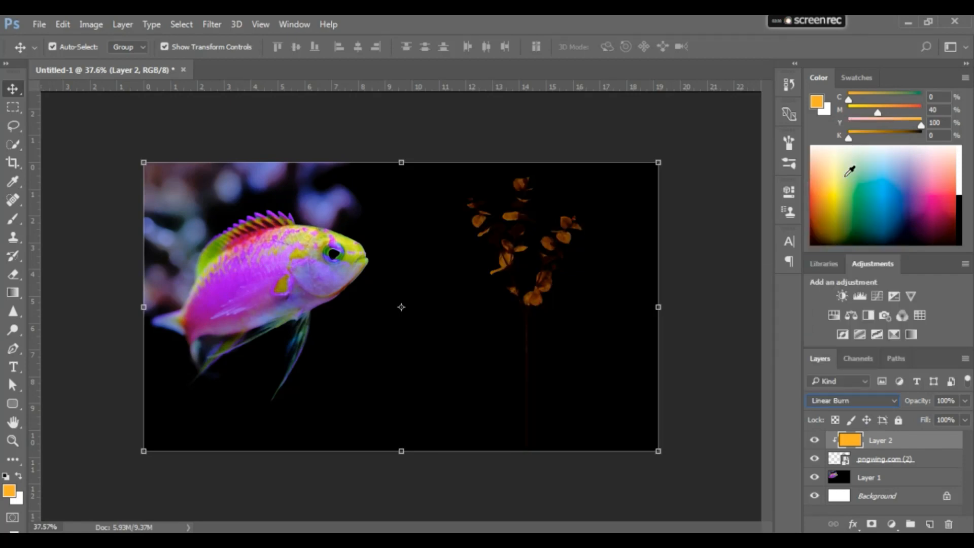
Brighten the plant layer strongly with a Curves adjustment by raising the RGB curve's midtones
left_click(915, 459)
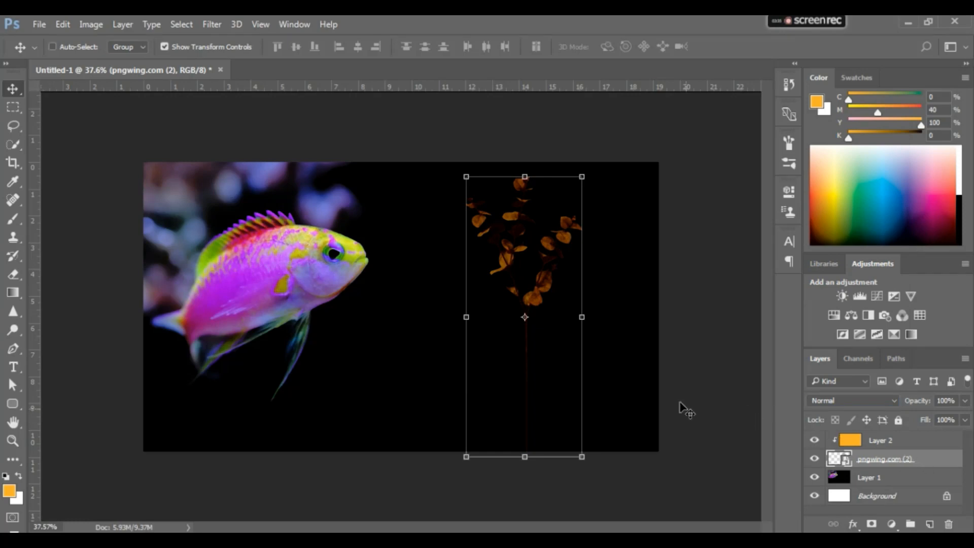
key("ctrl+m")
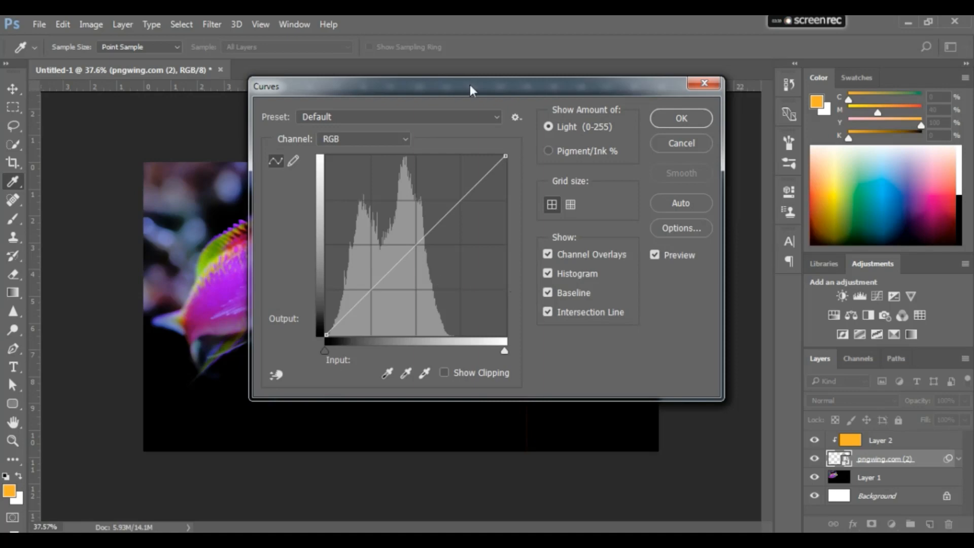
left_click_drag(470, 85, 232, 175)
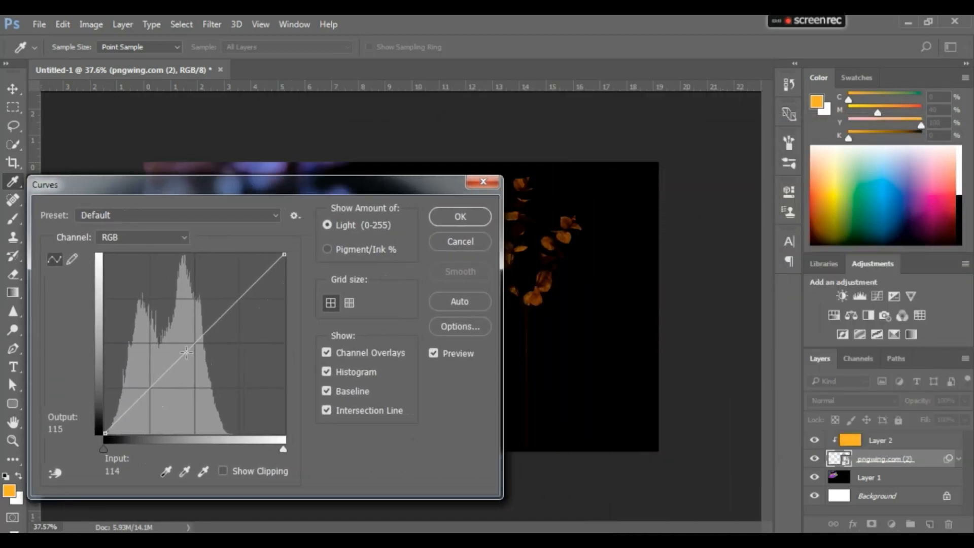
left_click_drag(186, 352, 134, 329)
key("Return")
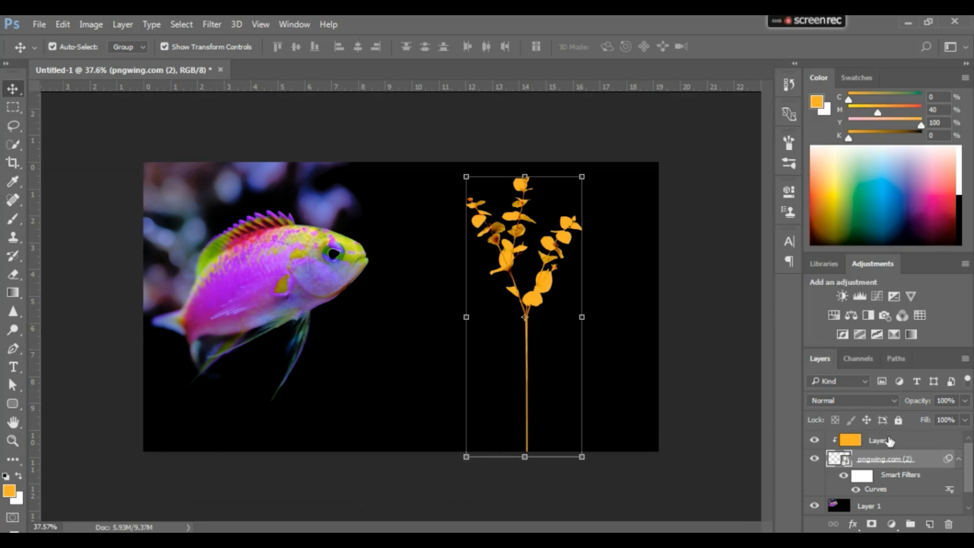
Duplicate the orange layer together with the plant layer and merge the two copies into one layer
left_click(915, 446)
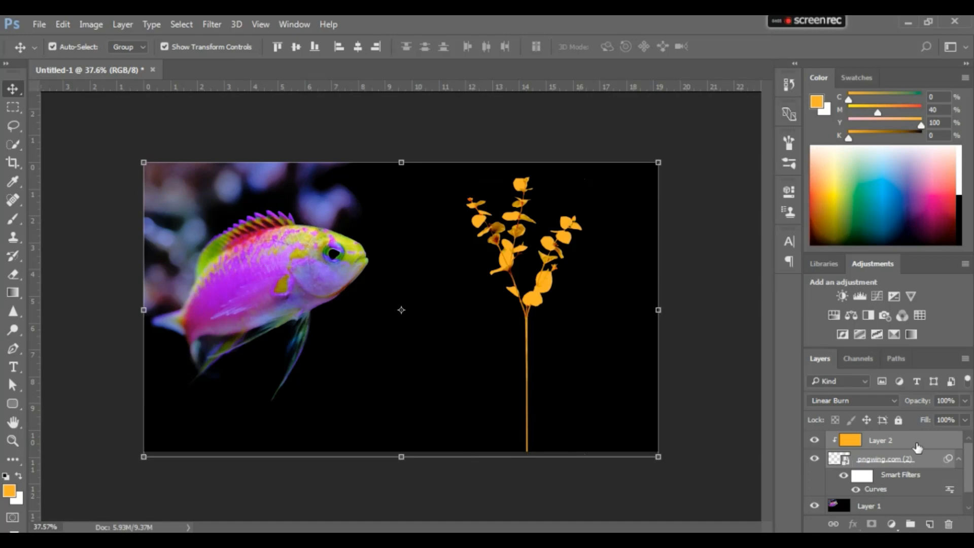
key("ctrl+j")
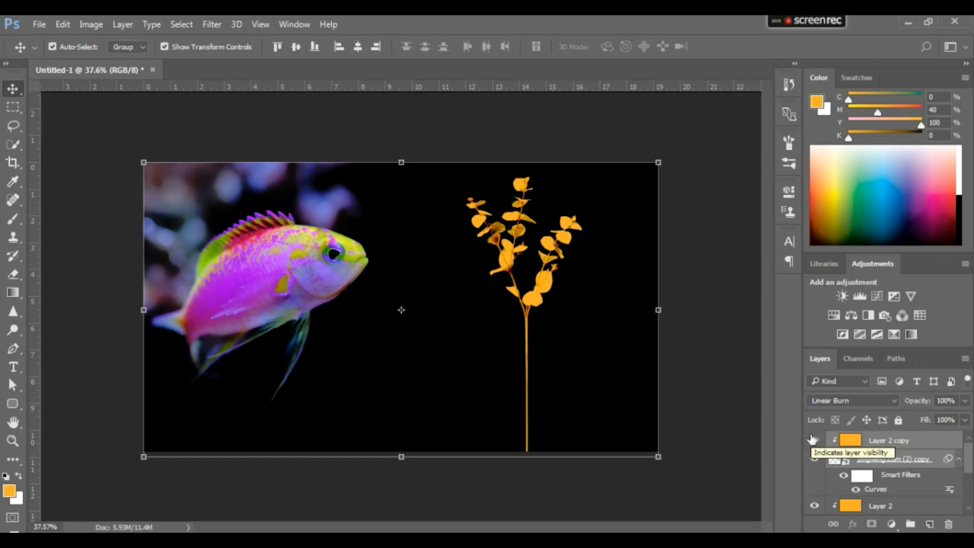
key("ctrl+e")
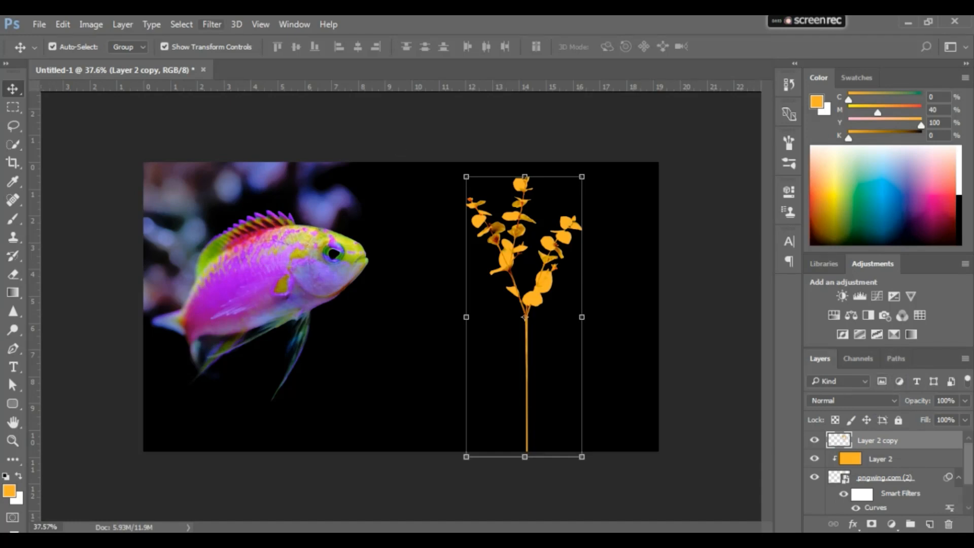
Apply a wide-radius Gaussian Blur to the merged orange plant copy to form a glow
left_click(213, 24)
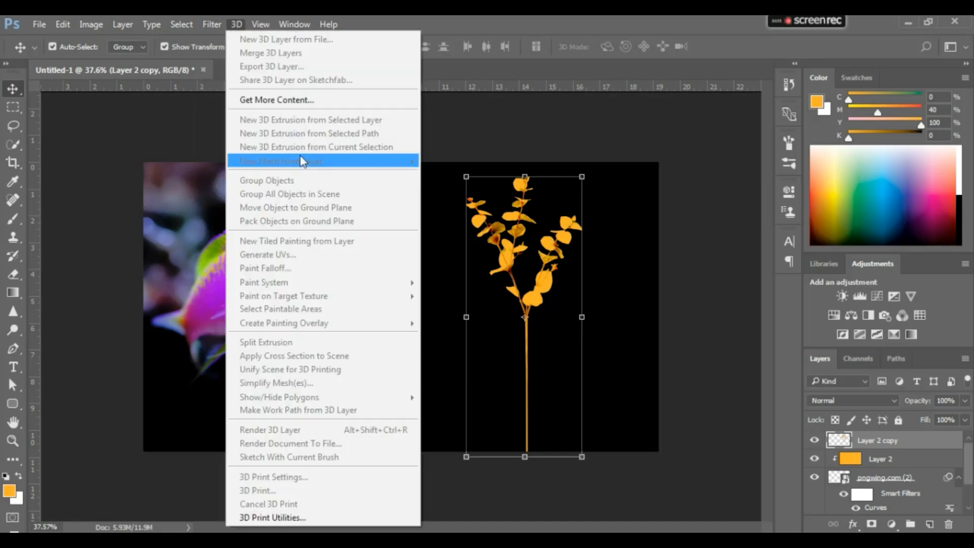
mouse_move(261, 183)
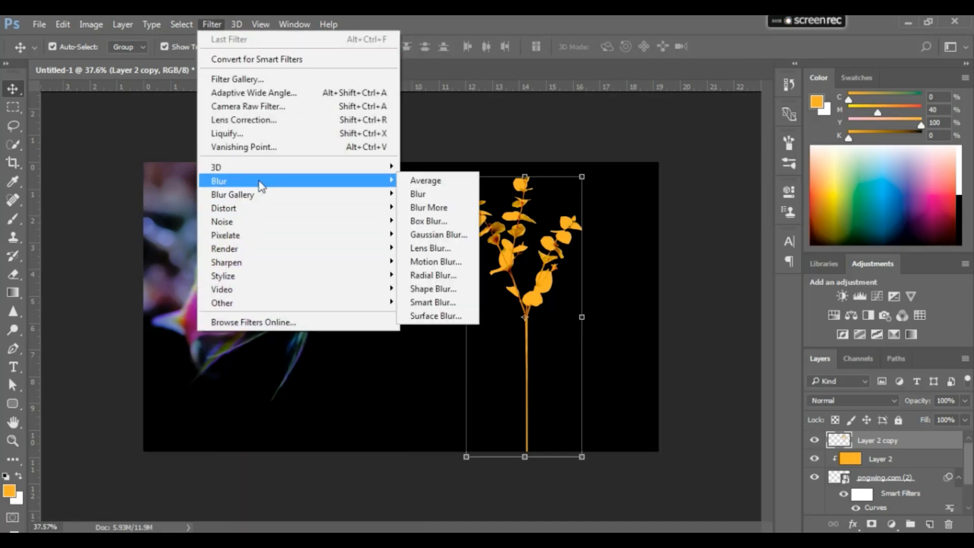
left_click(421, 234)
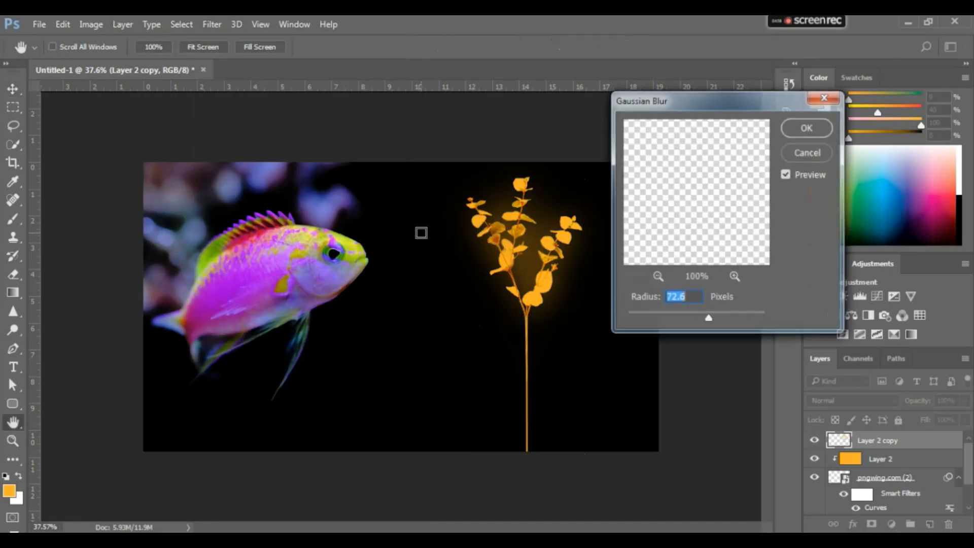
left_click(716, 318)
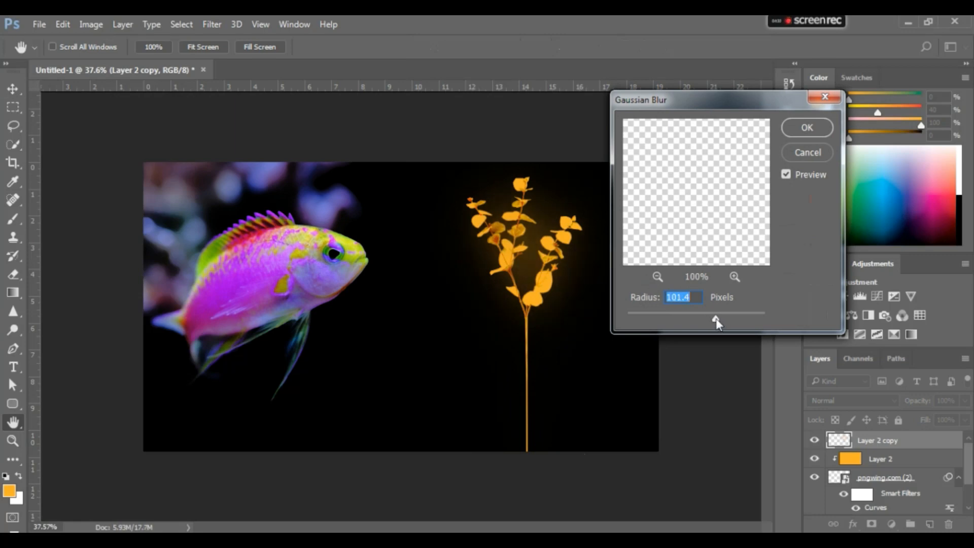
left_click_drag(711, 319, 713, 321)
key("Return")
key("v")
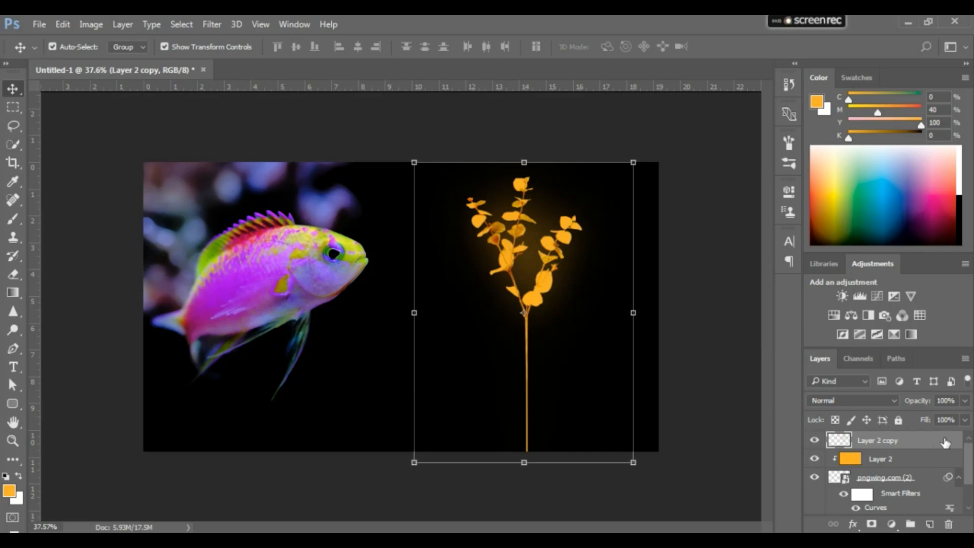
Duplicate the blurred glow layer twice to intensify the glow around the plant
key("j")
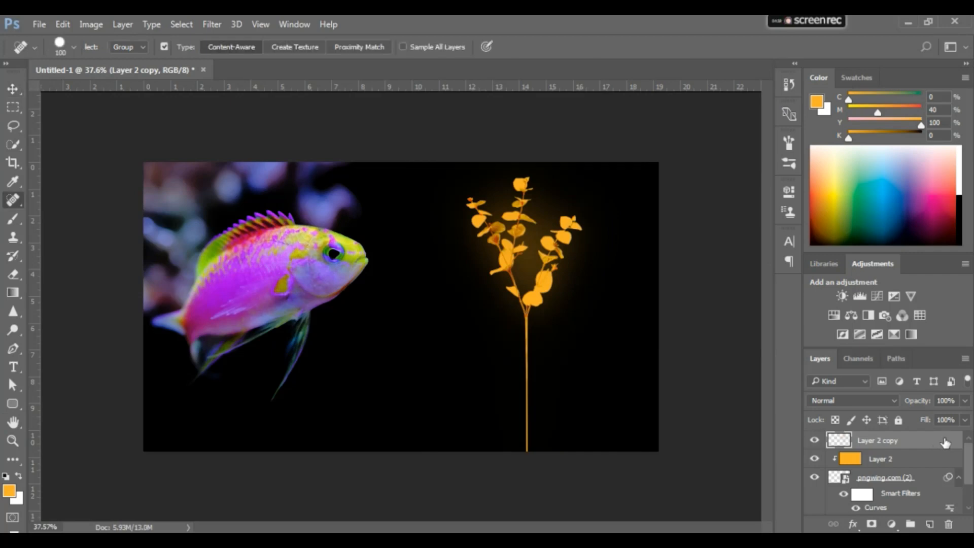
key("ctrl+j")
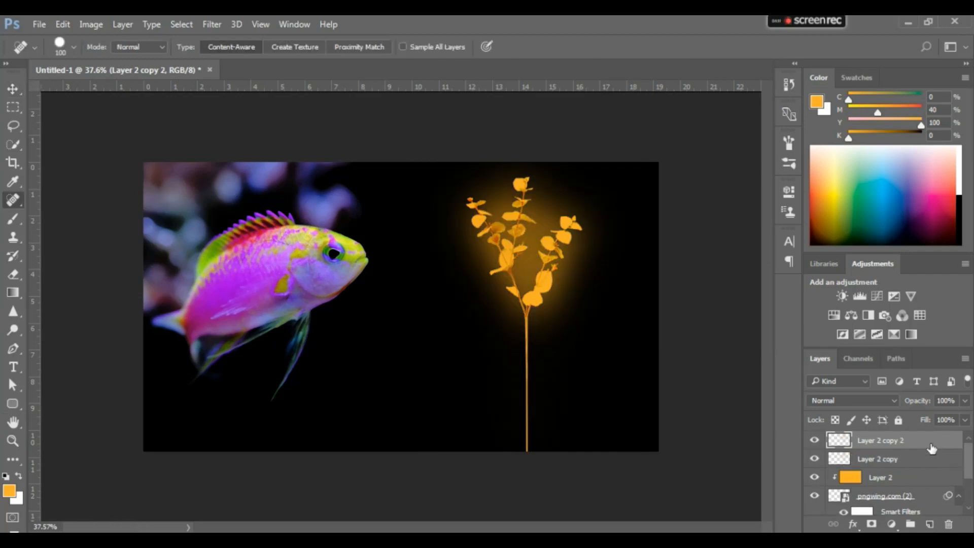
key("v")
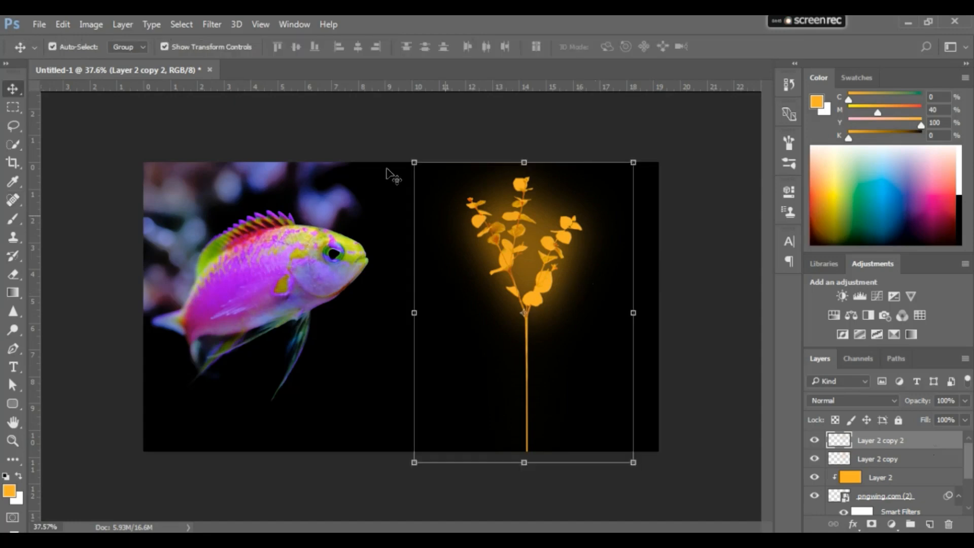
key("ctrl+j")
key("ctrl+z")
key("ctrl+z")
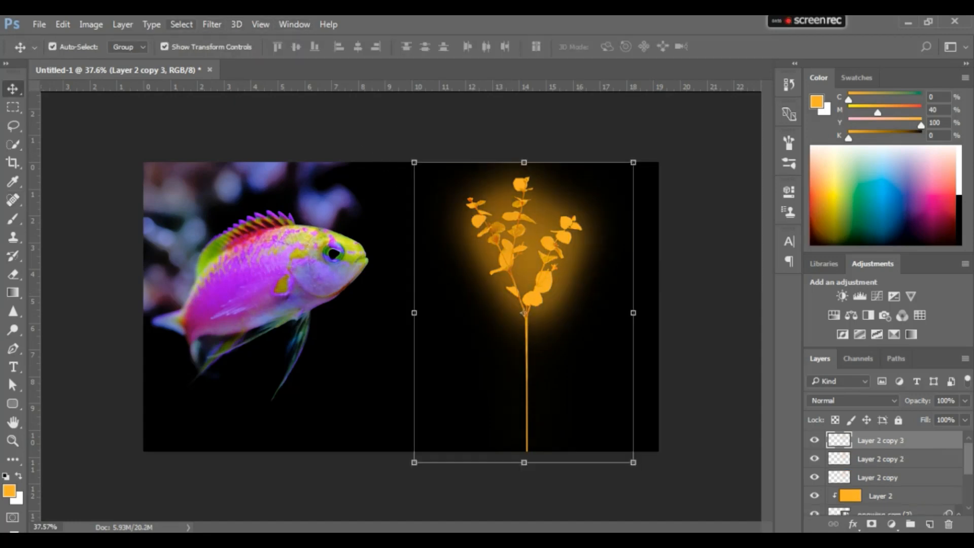
Try a Motion Blur on the topmost glow copy with a -3° angle and a distance of 687 pixels
left_click(210, 22)
mouse_move(274, 185)
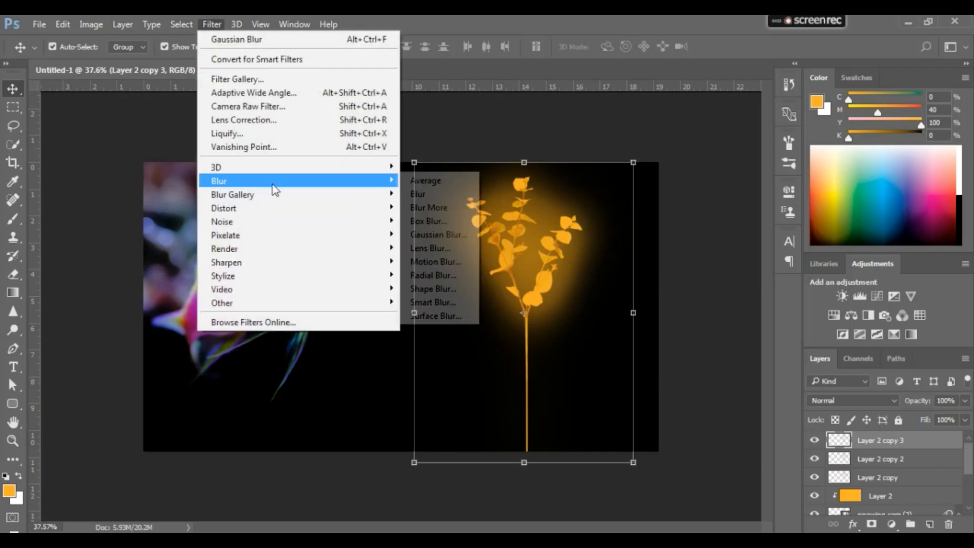
left_click(414, 262)
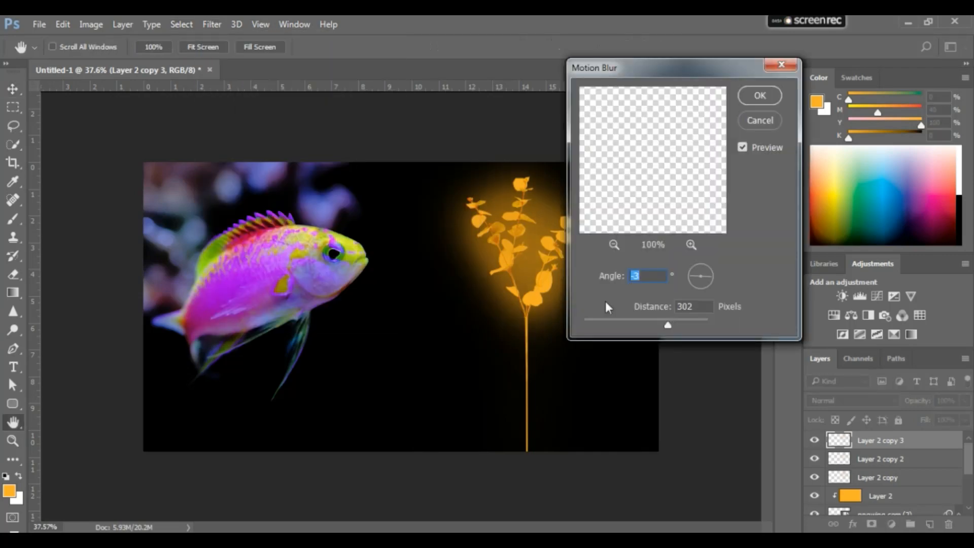
left_click_drag(669, 323, 680, 324)
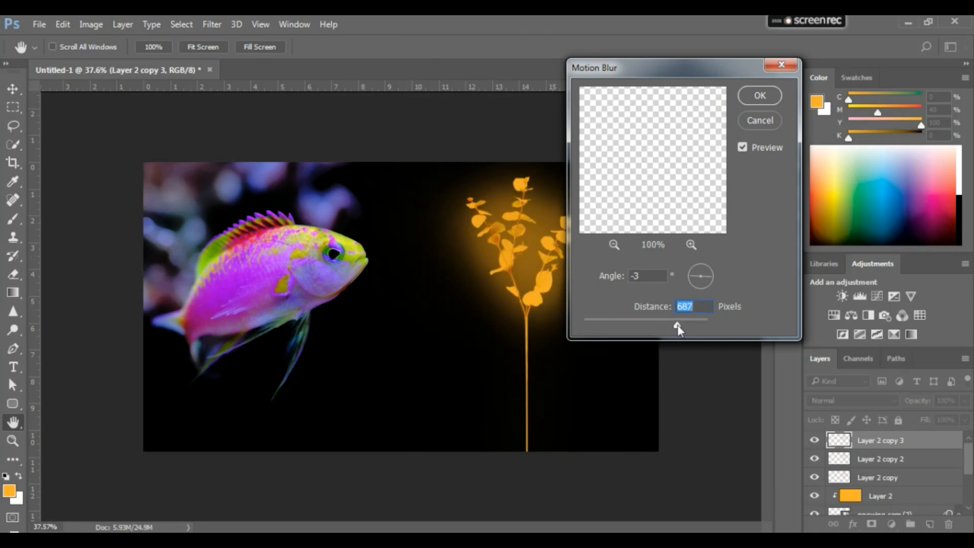
key("Return")
key("v")
left_click(946, 463)
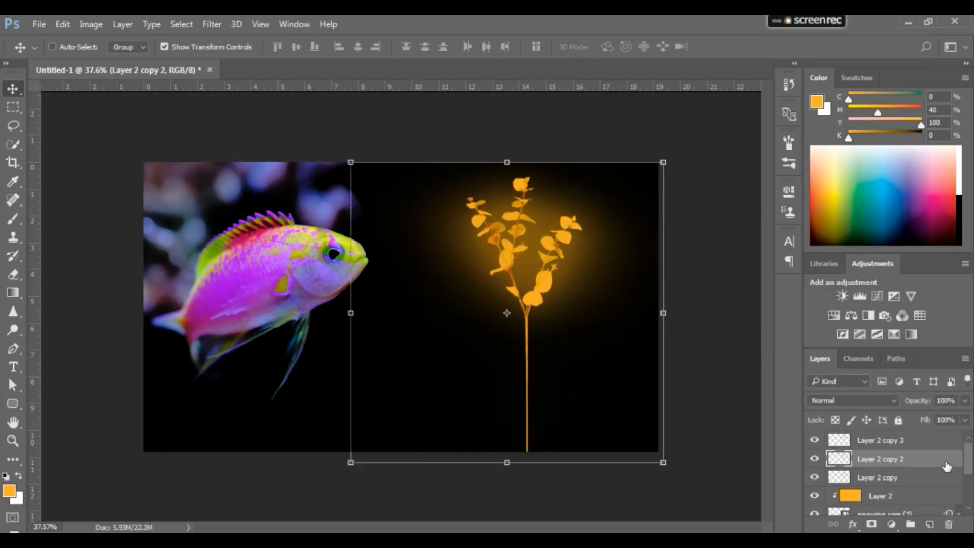
key("ctrl+z")
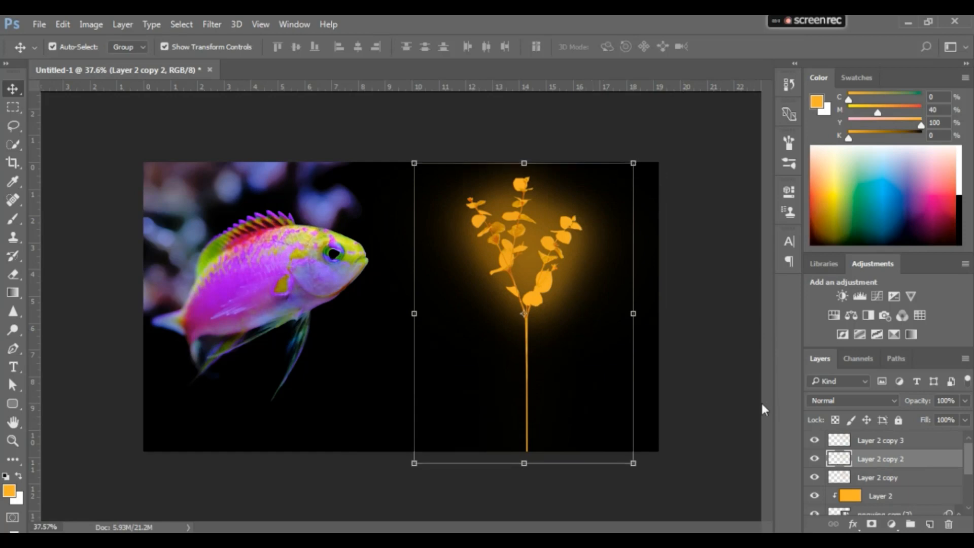
Nudge the original plant layer, pngwing.com (2), down slightly so its leaves sit lower within the glow, and deselect it
left_click(911, 483)
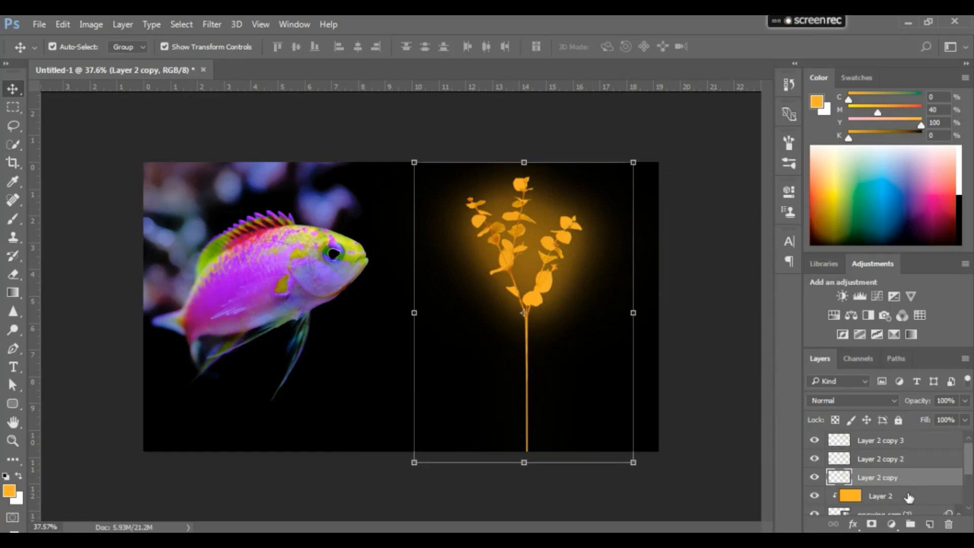
left_click(909, 498)
scroll(910, 494, "down", 2)
left_click(913, 483)
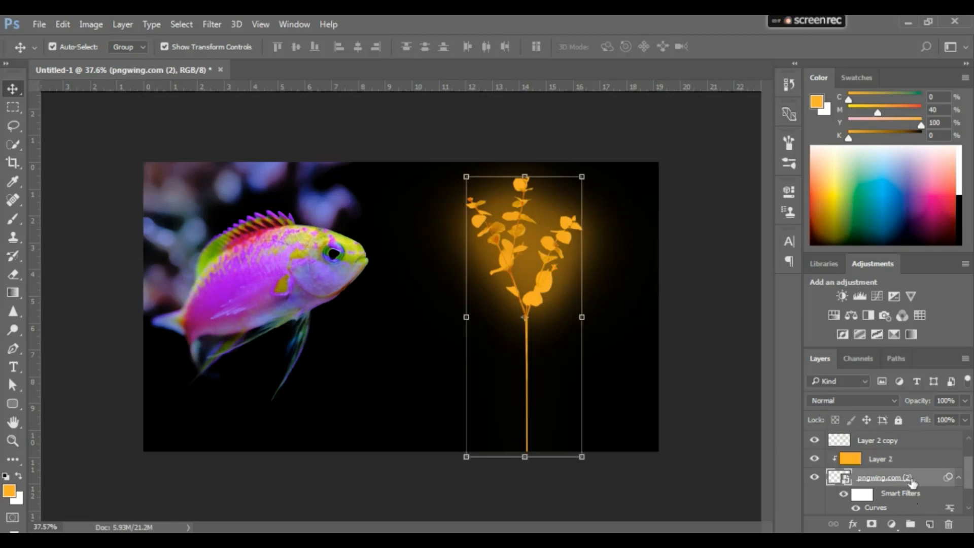
key("shift+Down")
key("shift+Down")
key("shift+Down")
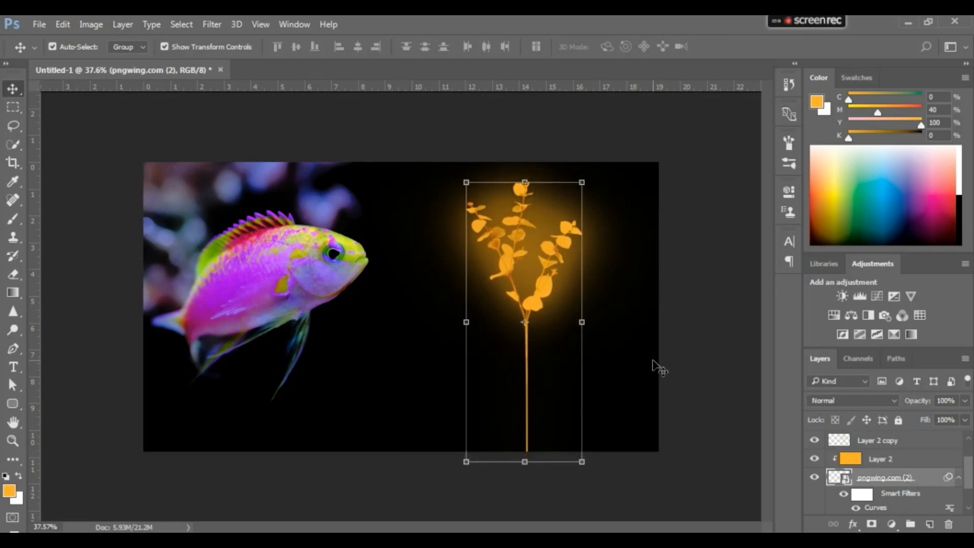
key("shift+Down")
key("shift+Down")
key("shift+Down")
key("shift+Down")
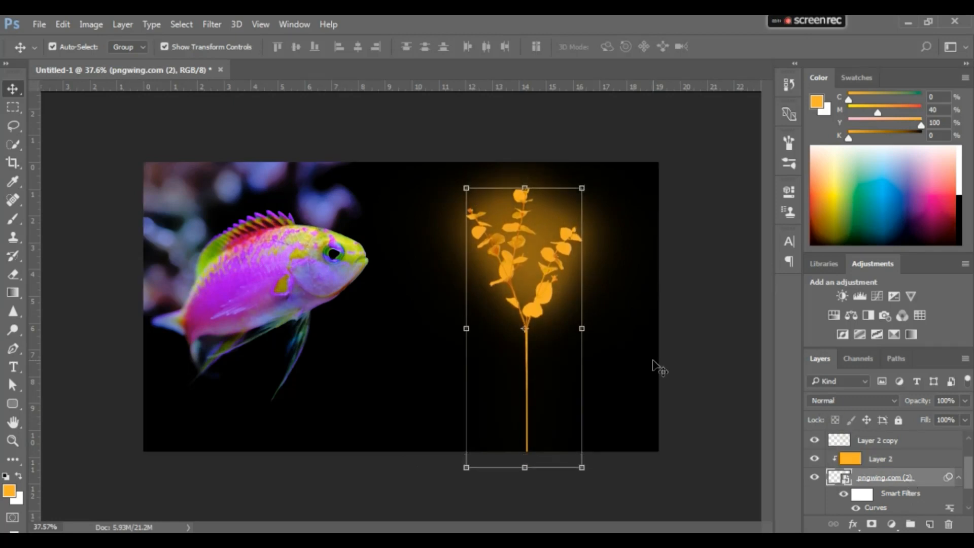
left_click(675, 328)
scroll(575, 317, "up", 1)
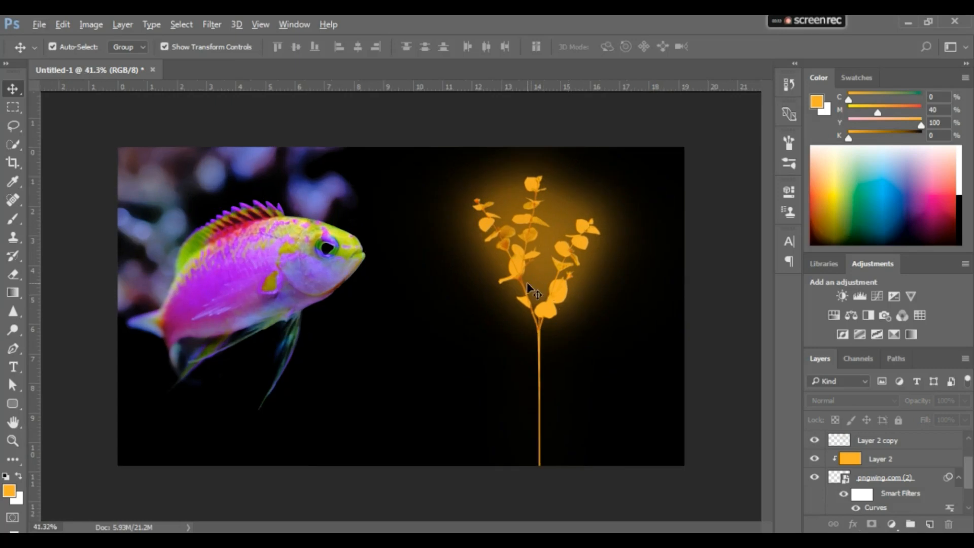
Add a new empty layer in Normal mode directly above the fish layer
left_click(296, 274)
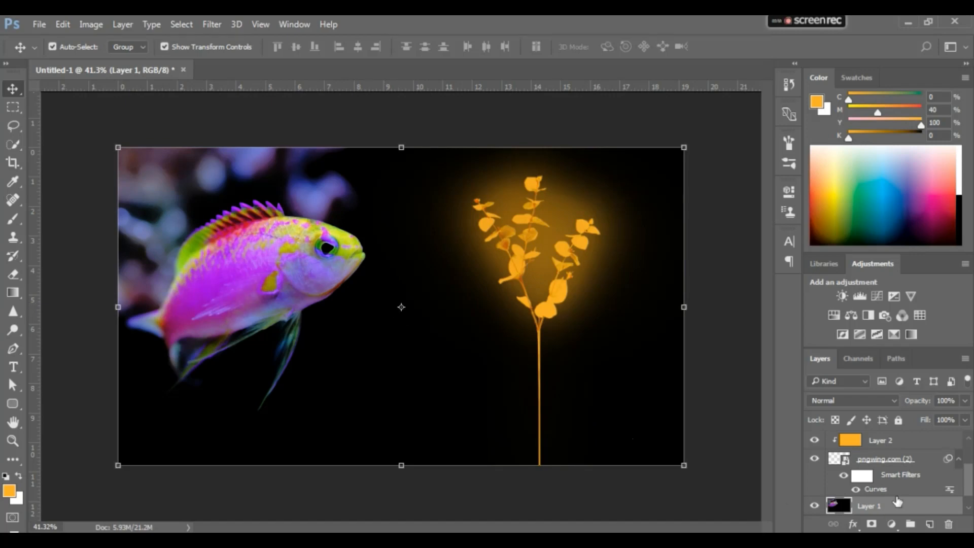
key("ctrl")
key("ctrl+shift+n")
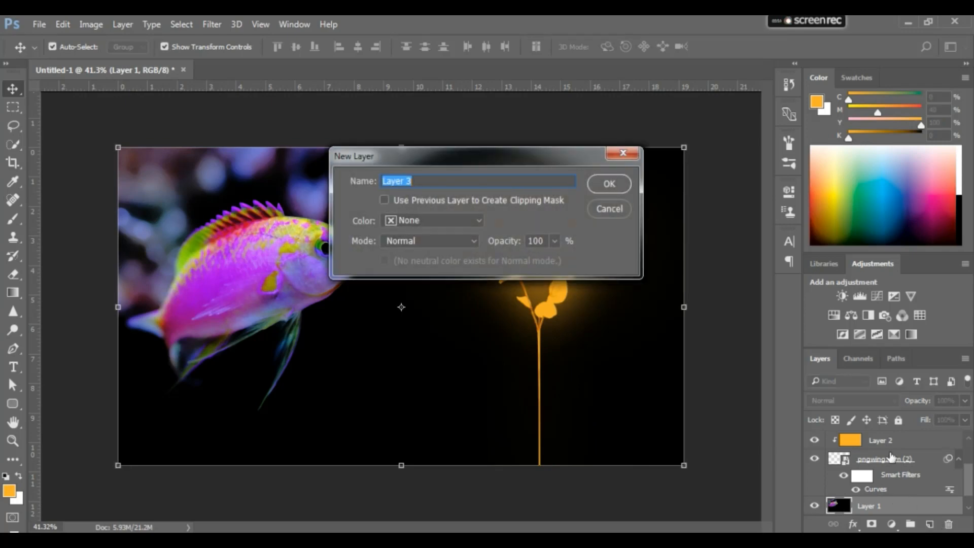
key("Return")
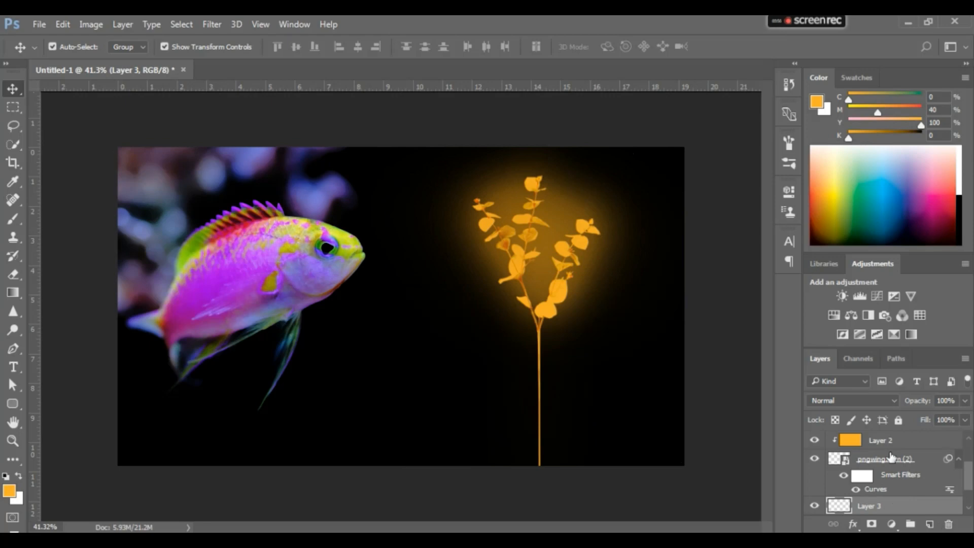
left_click(930, 525)
key("ctrl+z")
scroll(939, 496, "down", 1)
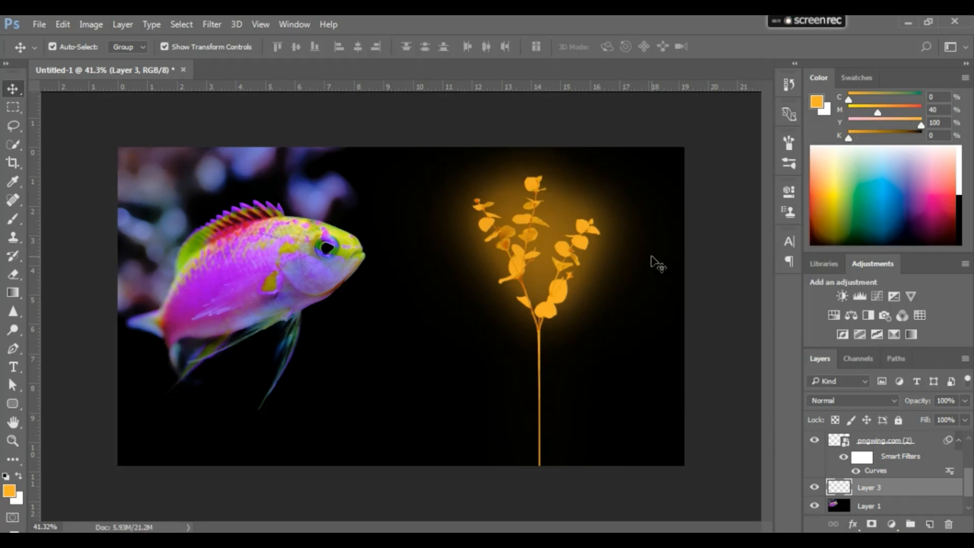
Add a layer mask to the new layer and fill the layer itself with the default black
key("x")
left_click_drag(848, 137, 957, 142)
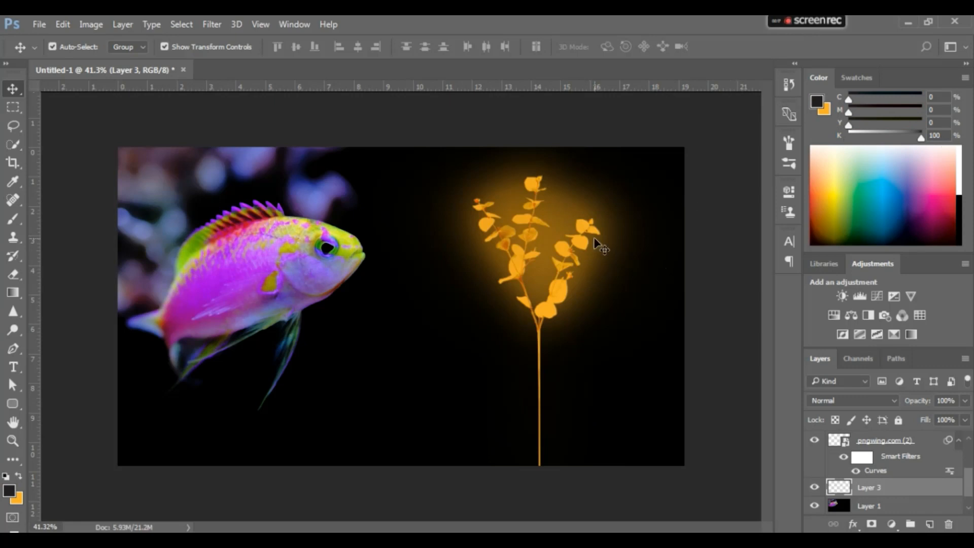
key("d")
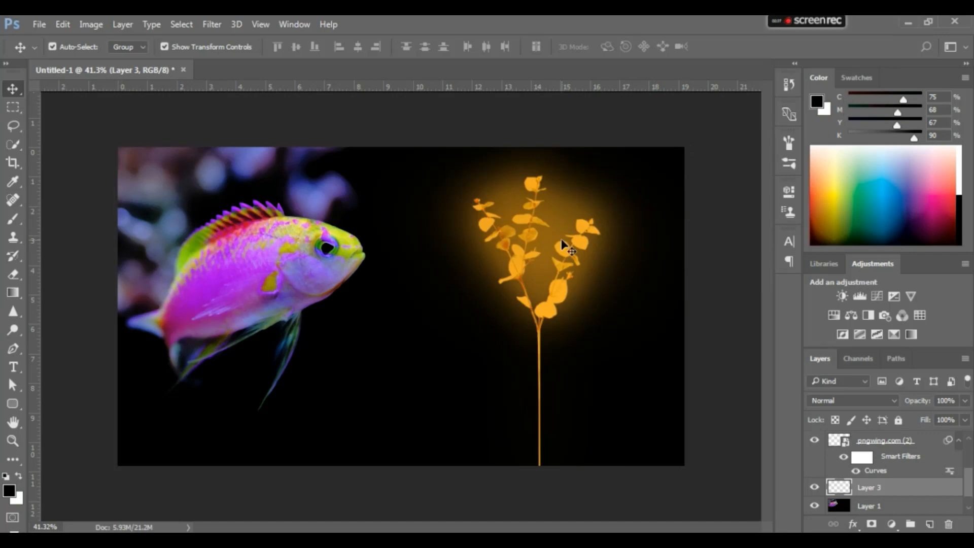
left_click(871, 526)
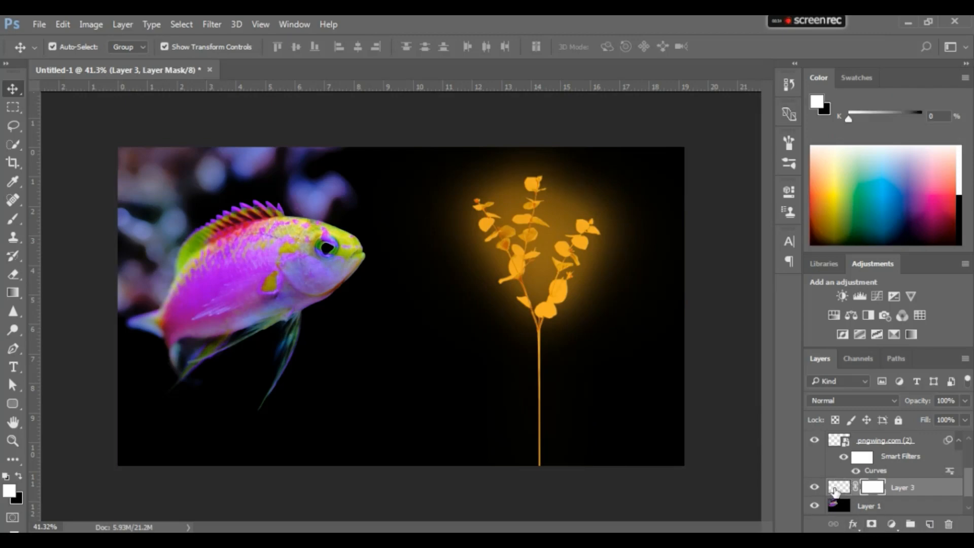
left_click(835, 490)
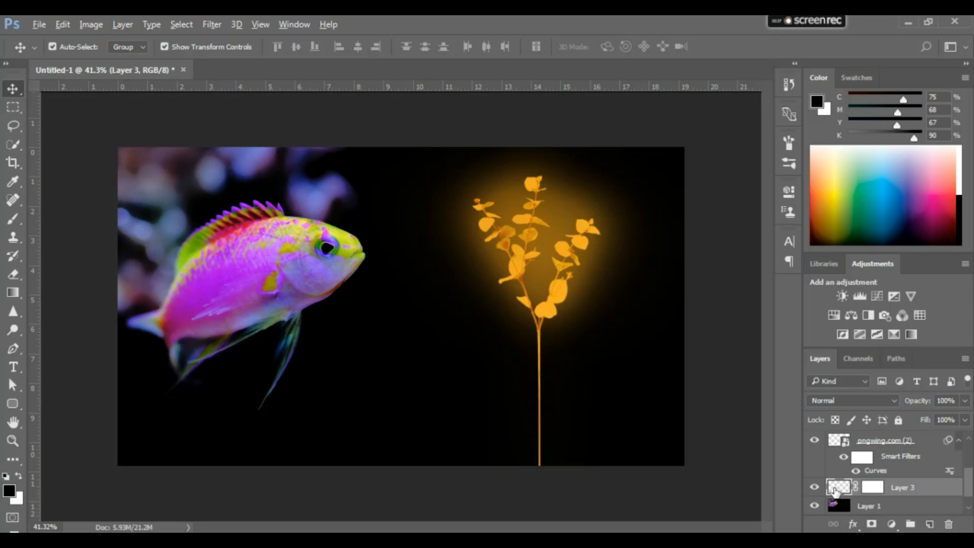
key("alt+BackSpace")
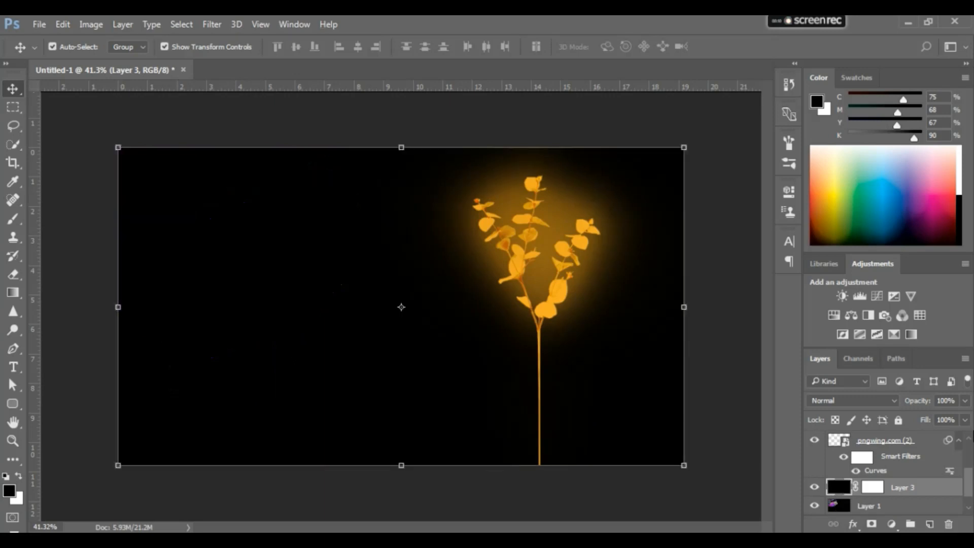
Invert the mask of the black-filled layer so it hides the fill
left_click(872, 488)
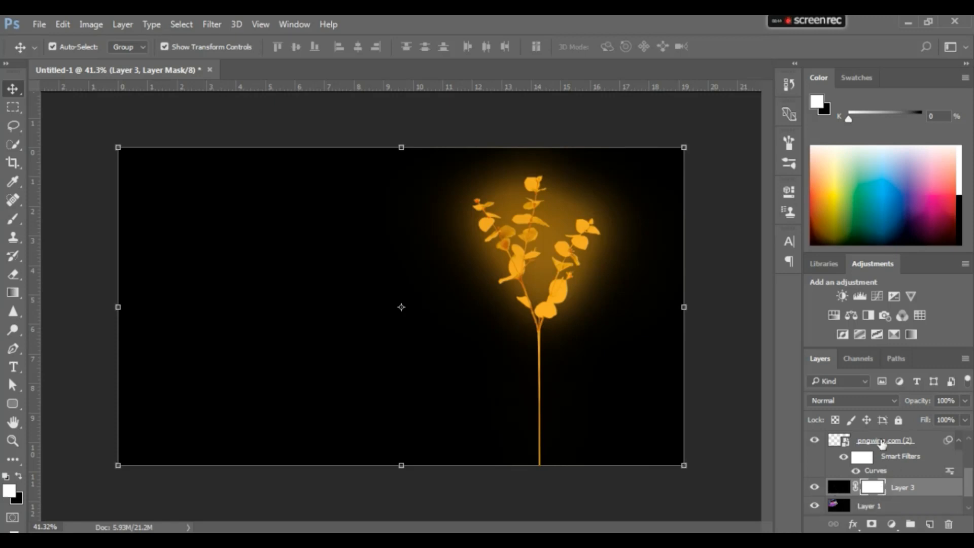
key("ctrl")
key("ctrl+i")
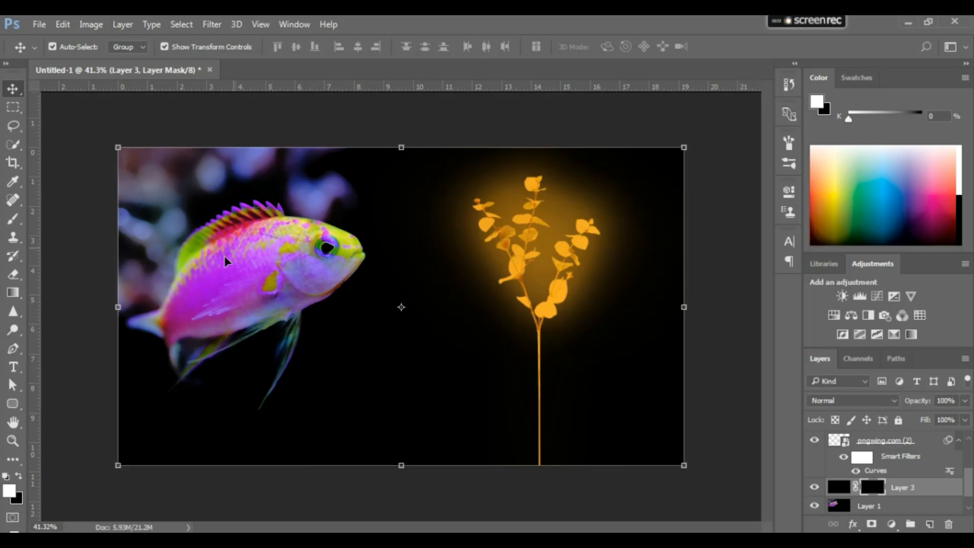
Paint white on the mask around the fish with a soft 500 px brush at 69% flow to black out the blurred background
key("b")
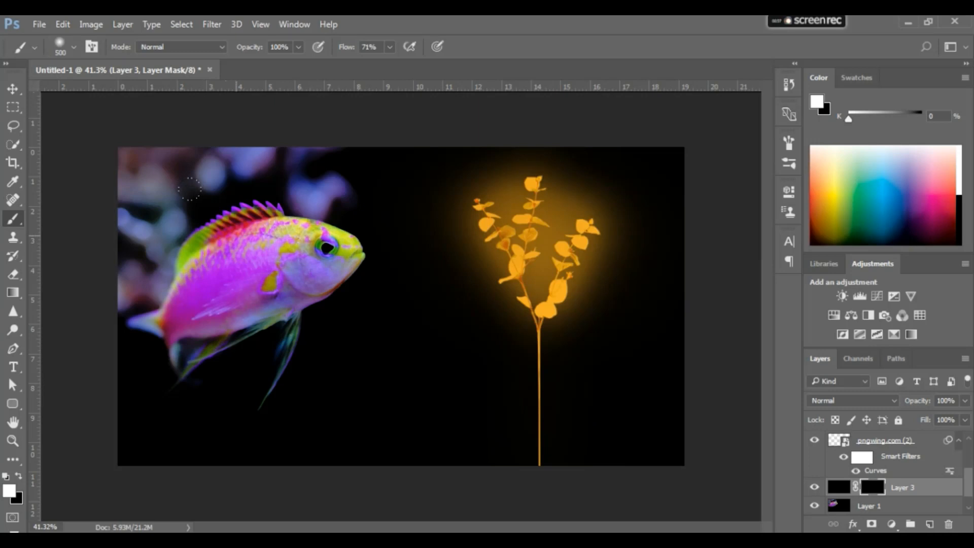
mouse_move(348, 48)
left_mouse_down()
mouse_move(340, 51)
mouse_move(348, 51)
left_mouse_up()
left_click(248, 260)
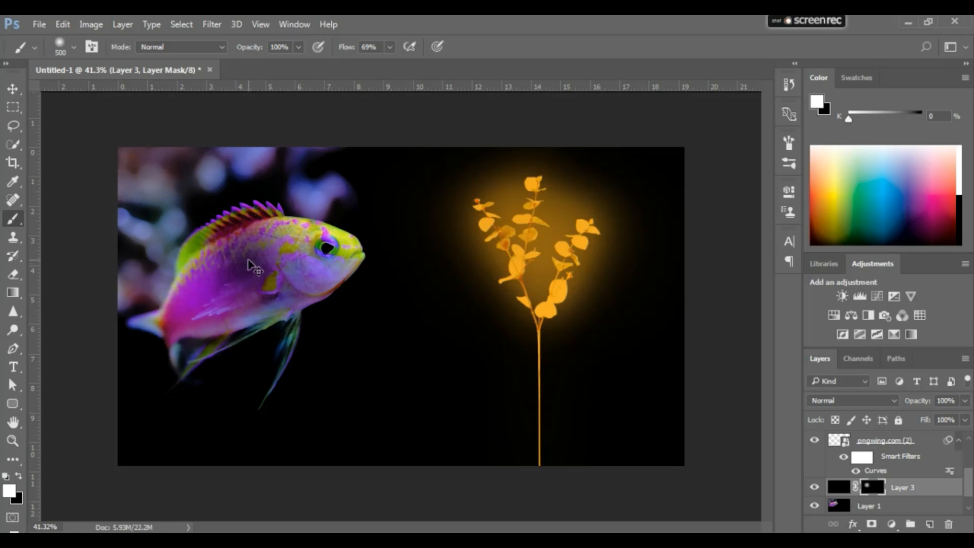
key("ctrl+z")
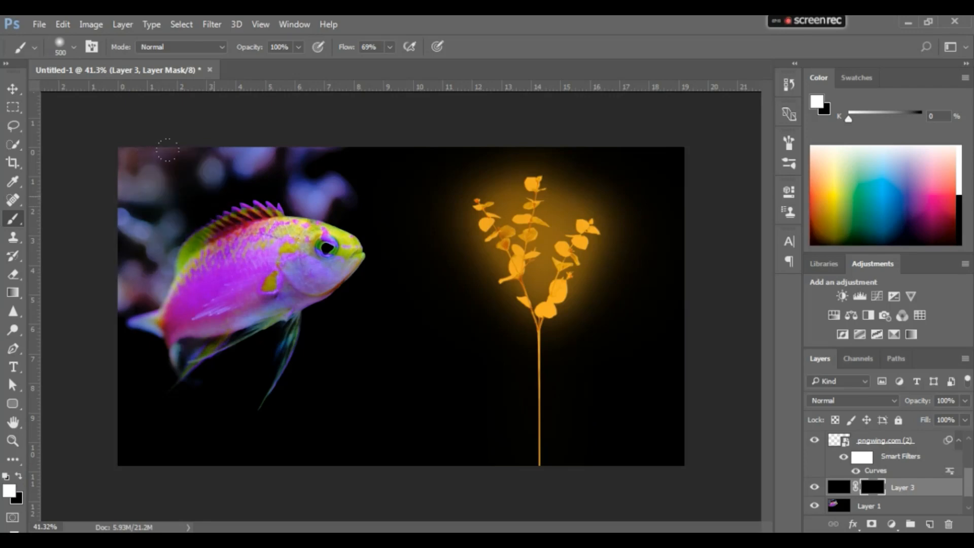
mouse_move(168, 150)
left_mouse_down()
mouse_move(133, 145)
mouse_move(97, 158)
mouse_move(93, 252)
mouse_move(123, 211)
mouse_move(97, 326)
mouse_move(242, 330)
mouse_move(218, 362)
mouse_move(146, 124)
mouse_move(333, 119)
left_mouse_up()
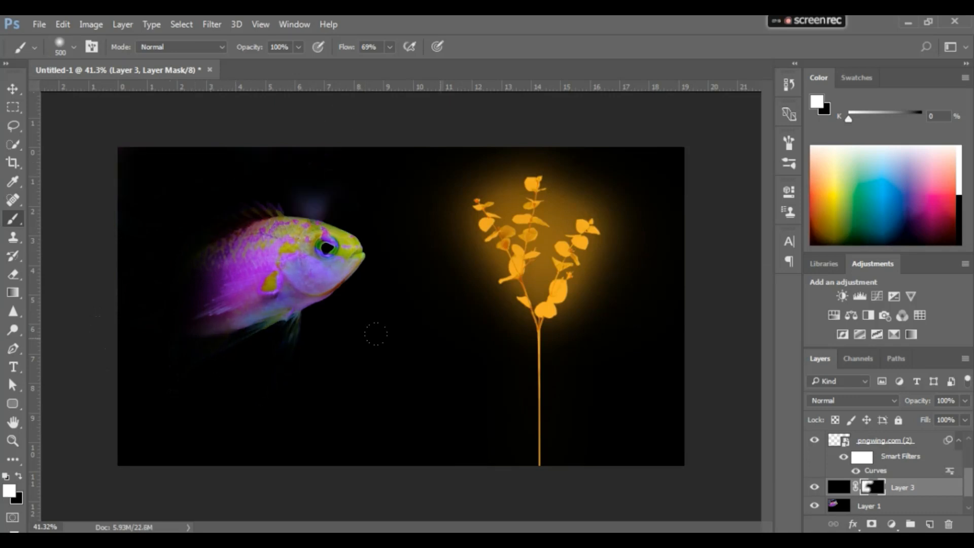
left_click_drag(375, 333, 295, 351)
Paint black at 63% flow on the black layer's mask to bring back the fish's upper back
left_click_drag(346, 49, 343, 49)
key("x")
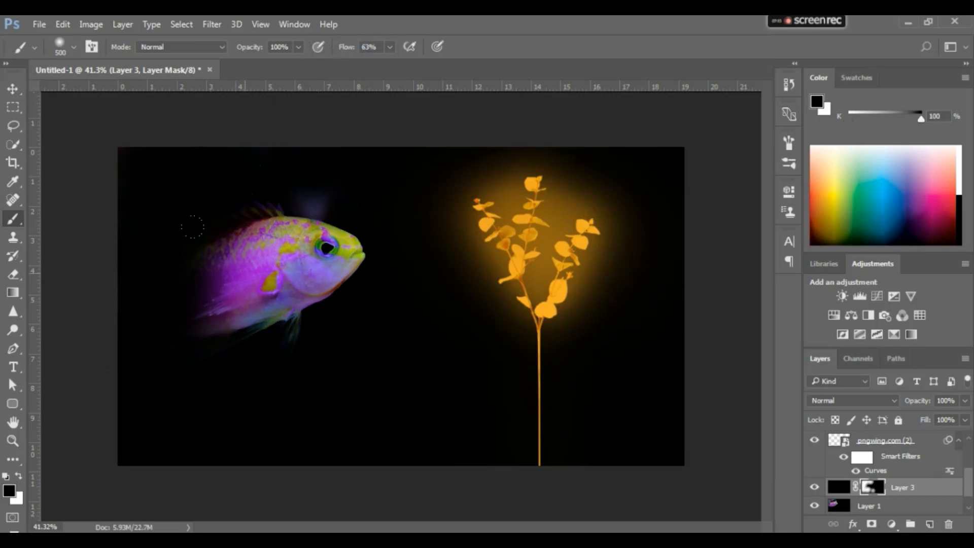
left_click_drag(192, 226, 165, 258)
Refine the same mask at 38% flow, restoring the fish's tail with black and softly darkening its body with white
left_click_drag(346, 49, 336, 50)
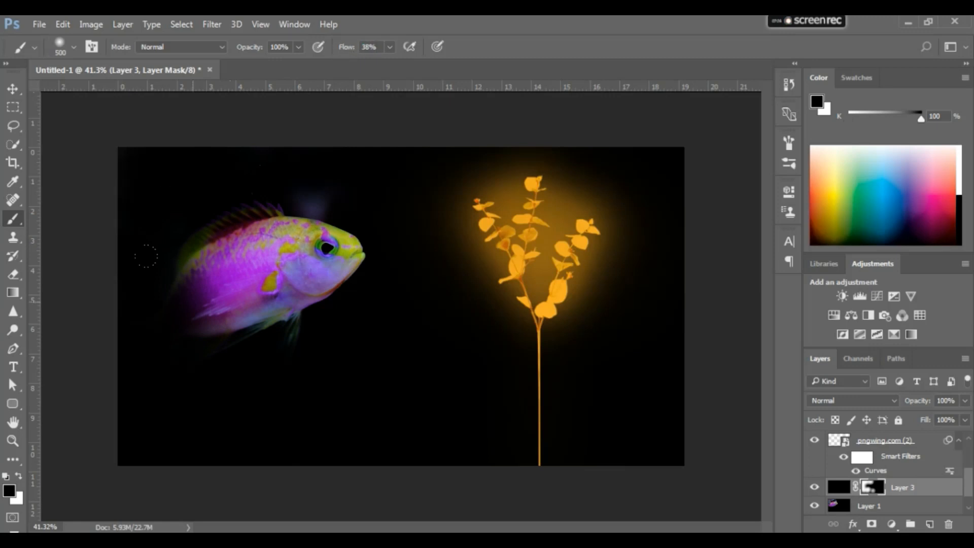
mouse_move(148, 254)
left_mouse_down()
mouse_move(132, 299)
mouse_move(169, 215)
left_mouse_up()
key("x")
left_click(197, 272)
key("v")
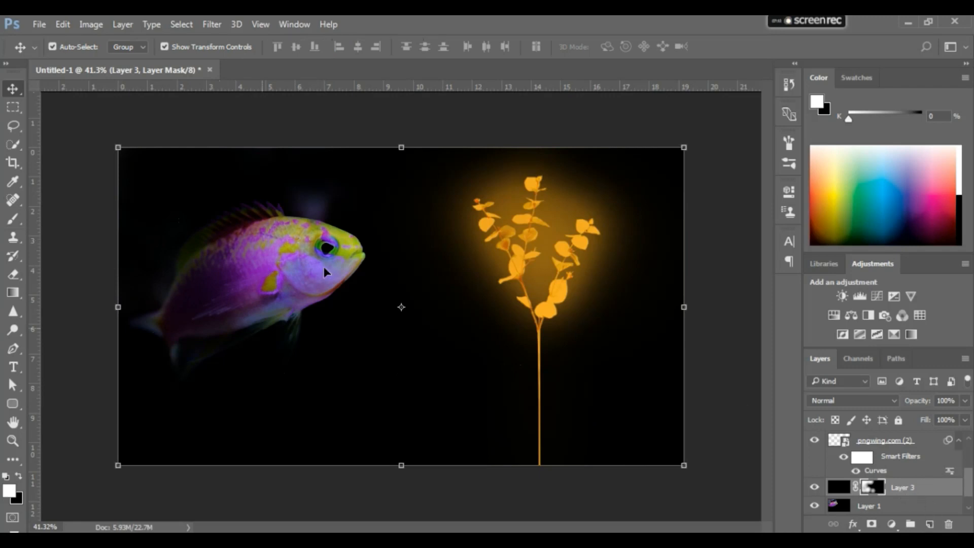
Add a new empty layer directly above the masked black layer
left_click(927, 491)
key("ctrl+shift+n")
key("Return")
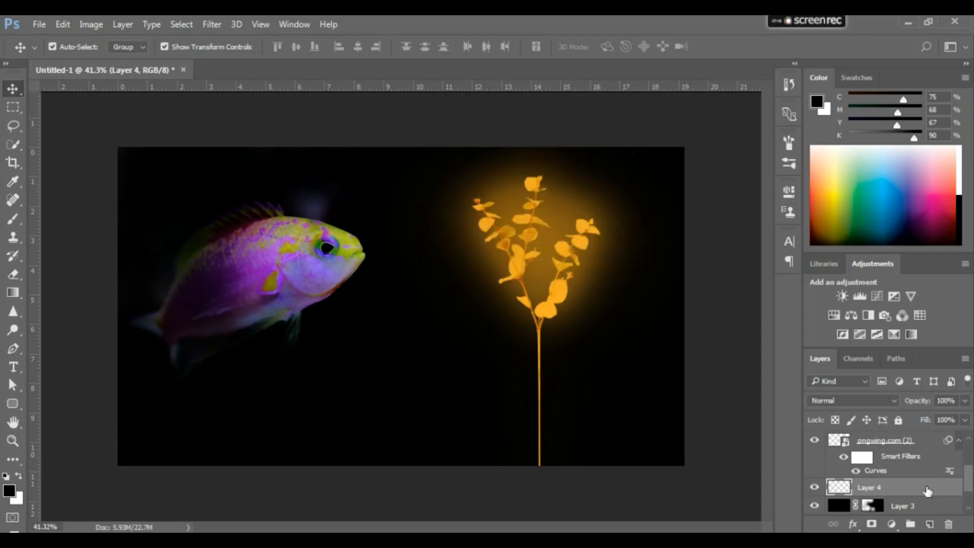
Set the foreground colour to the plant's orange with C 0%, M 42%, Y 100% and K 0%
scroll(888, 477, "up", 3)
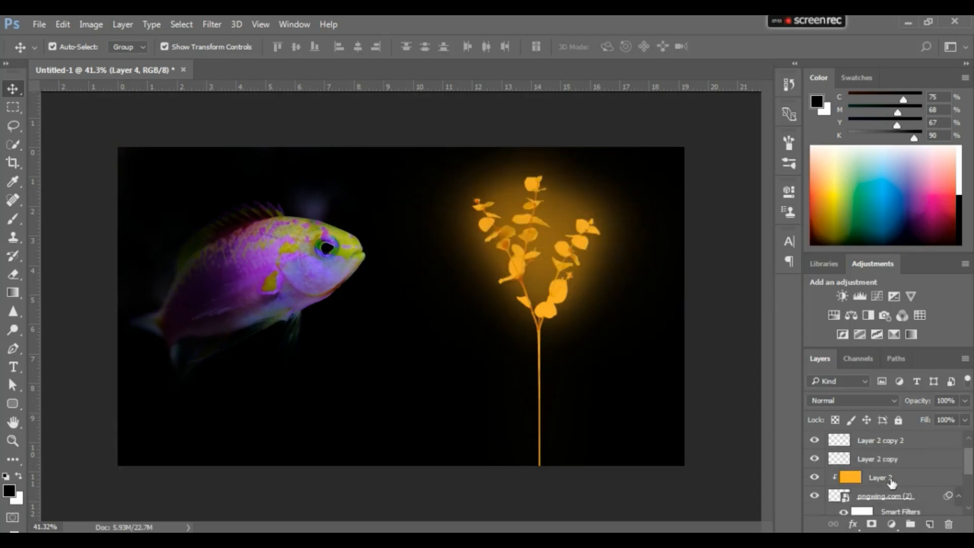
left_click(891, 478)
left_click_drag(914, 137, 812, 142)
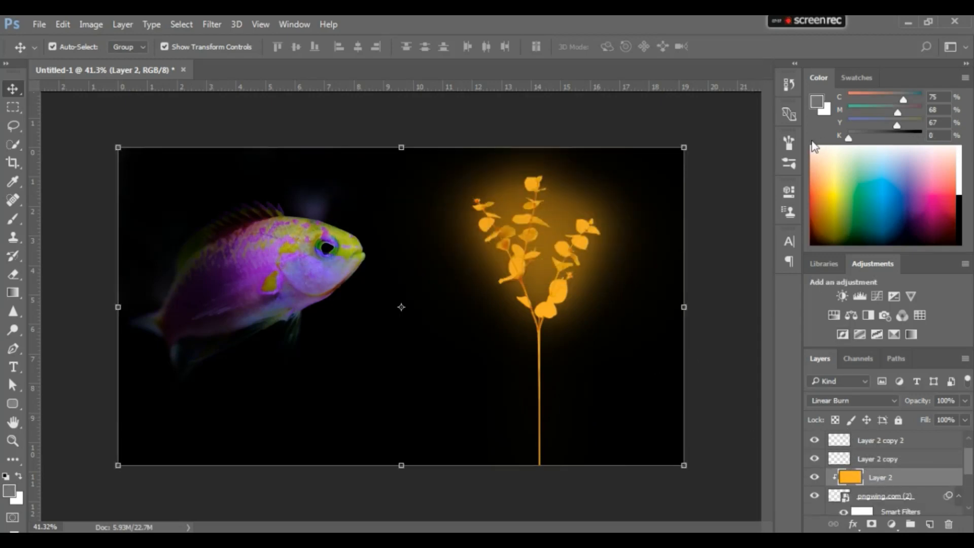
double_click(945, 123)
type("100")
double_click(944, 110)
type("23")
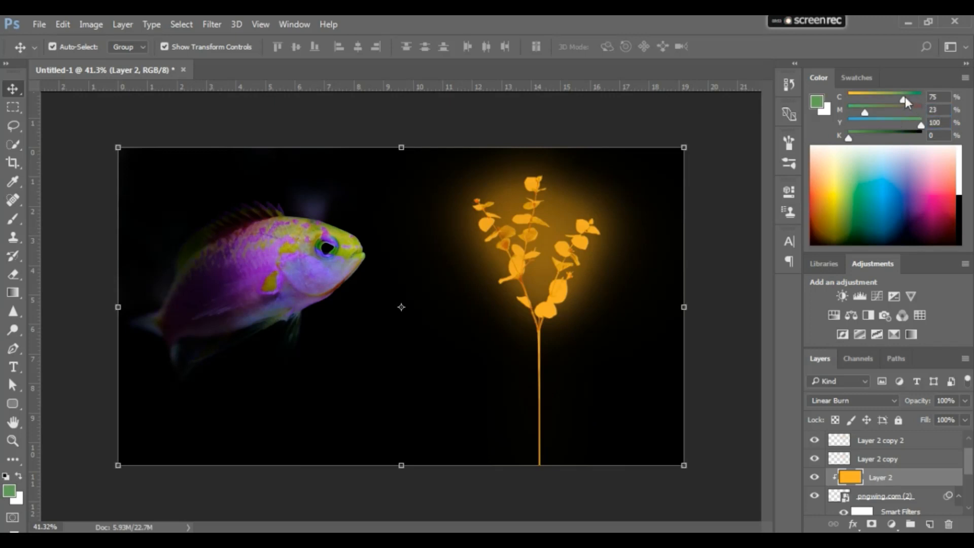
left_click_drag(905, 96, 848, 97)
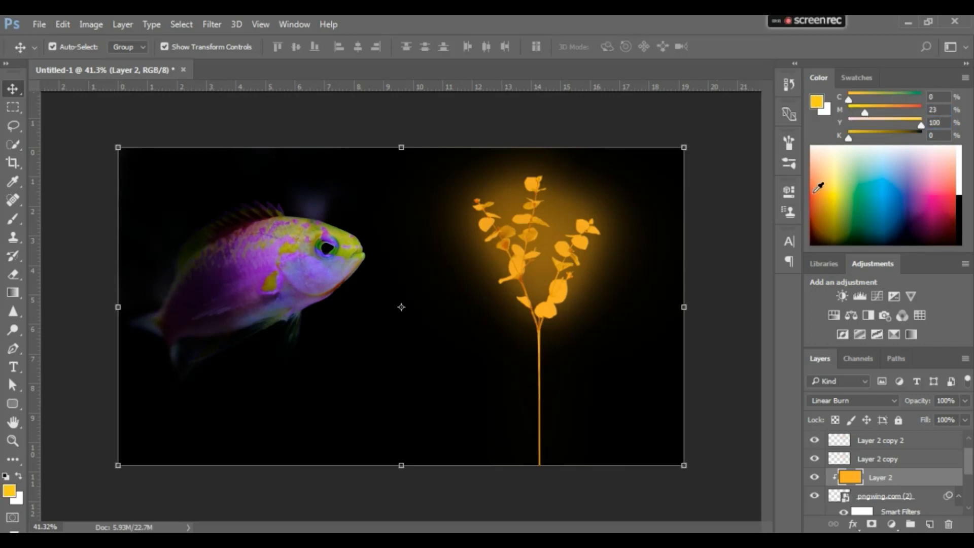
left_click(876, 110)
left_click_drag(875, 110, 879, 110)
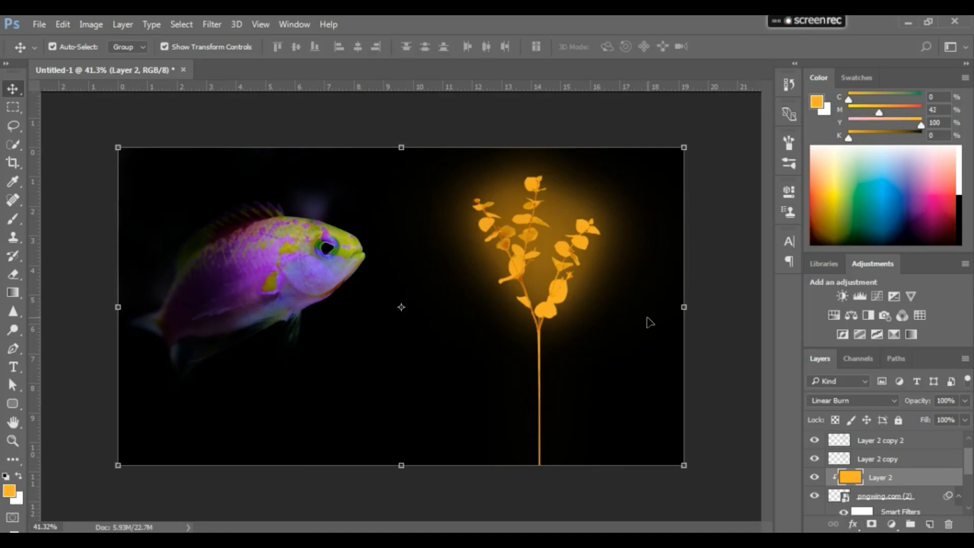
Fill the new empty layer above the masked black layer with the orange foreground colour
scroll(923, 472, "up", 1)
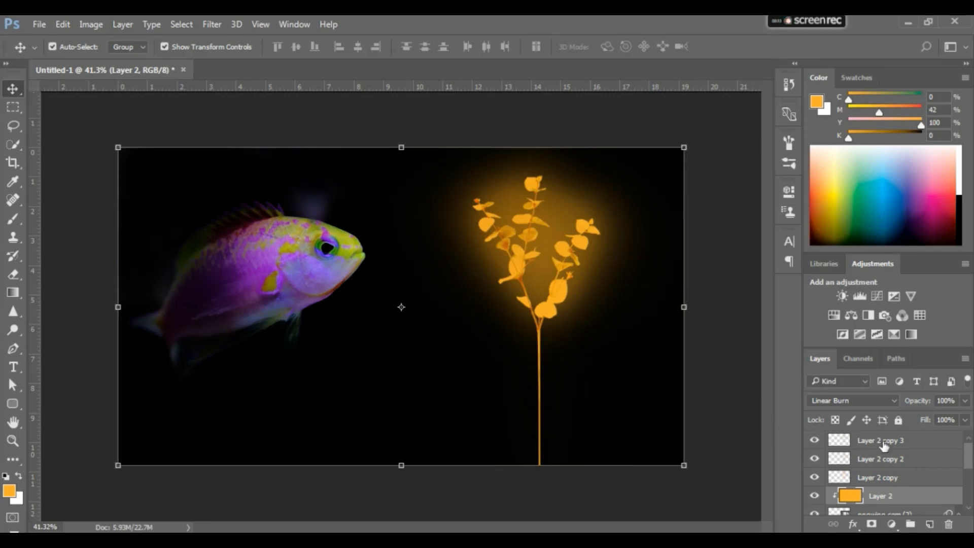
scroll(913, 477, "down", 4)
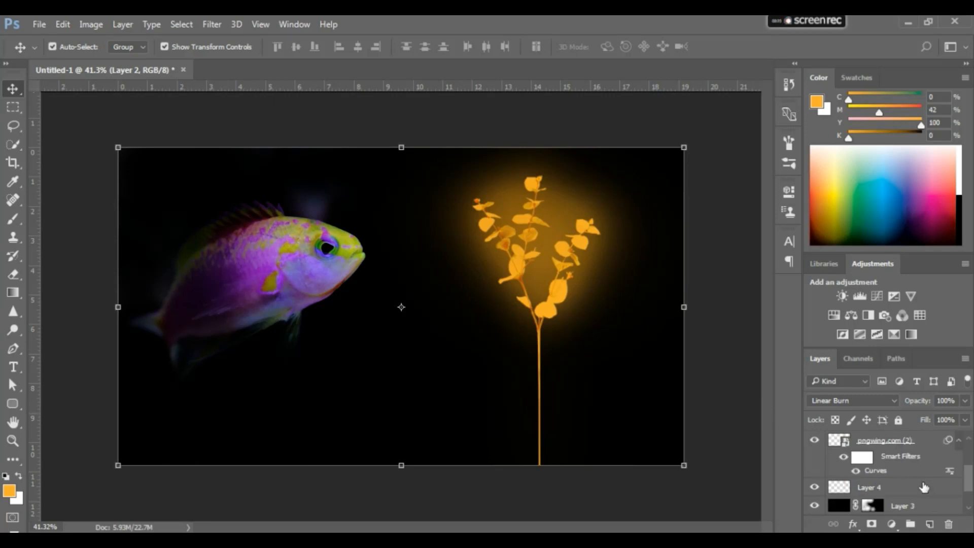
left_click(923, 487)
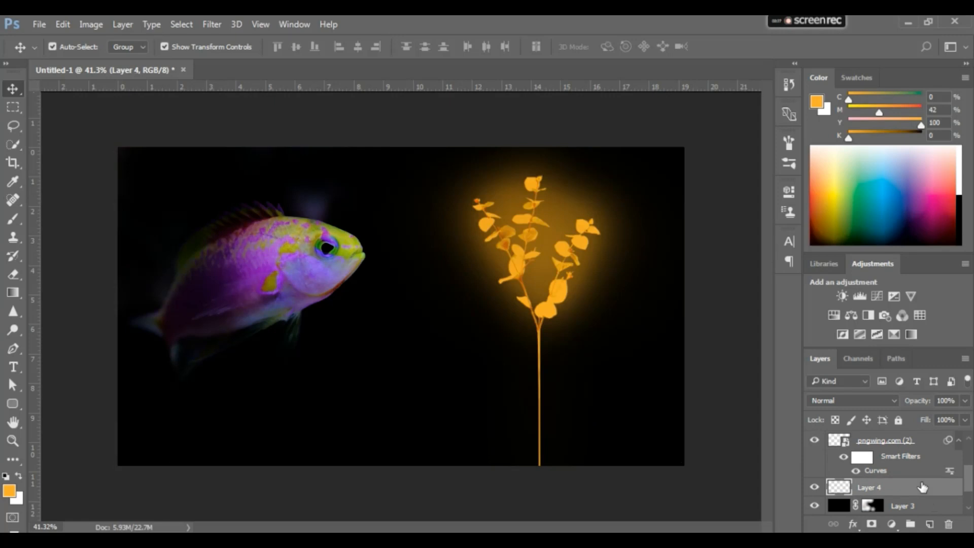
key("alt+BackSpace")
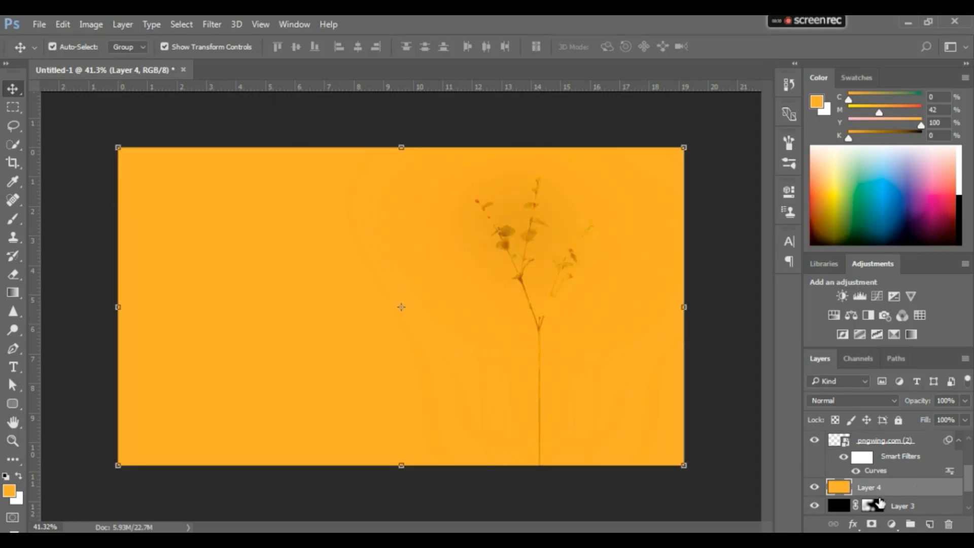
Add an inverted black mask to the orange layer and set the layer's blend mode to Color
left_click(871, 525)
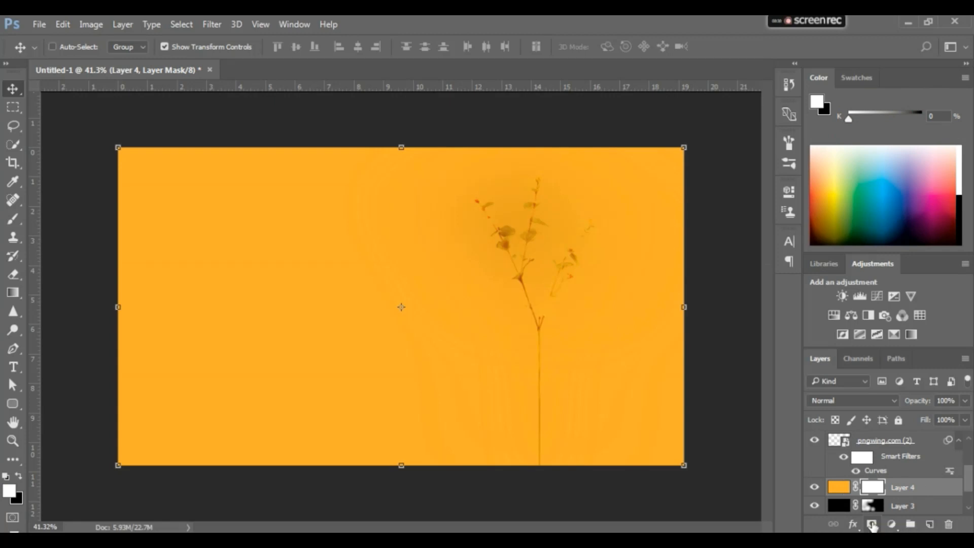
key("ctrl+i")
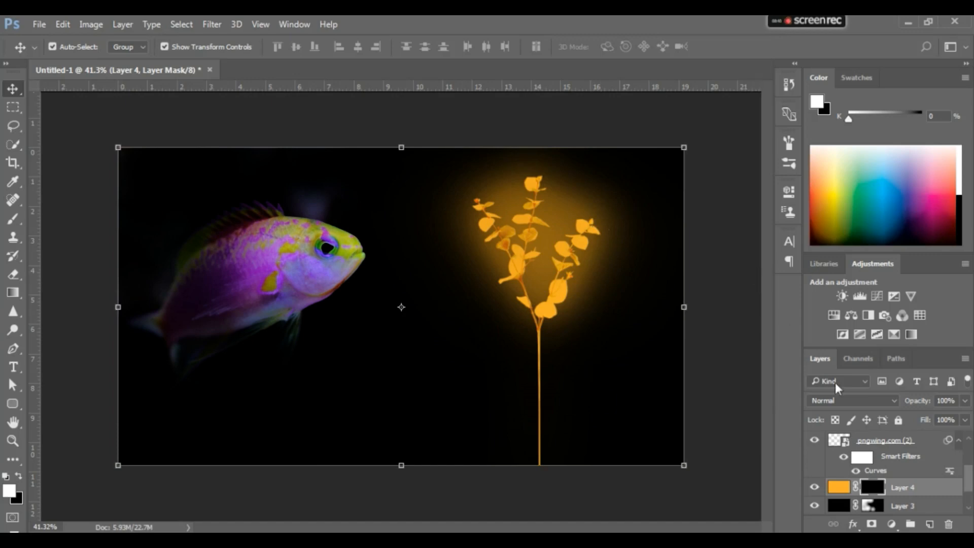
left_click(840, 488)
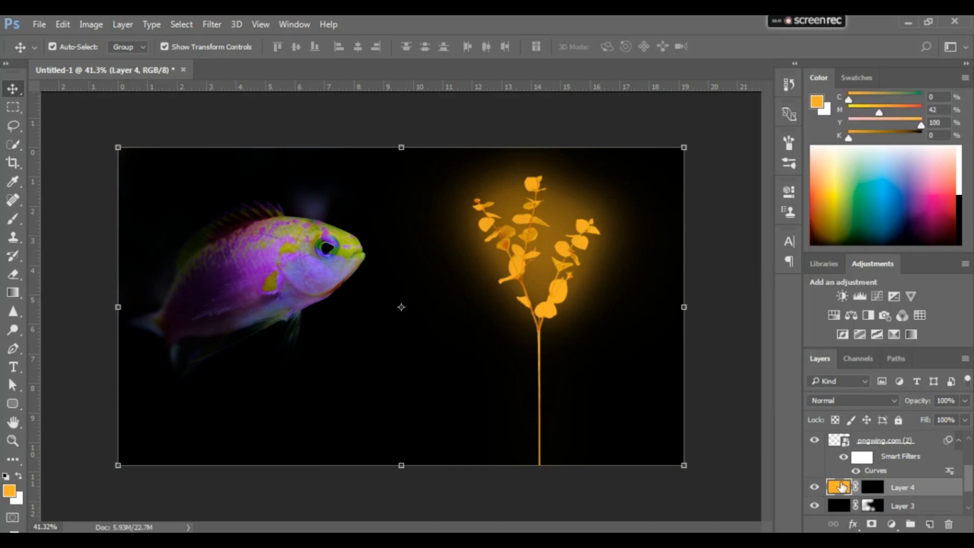
left_click(863, 400)
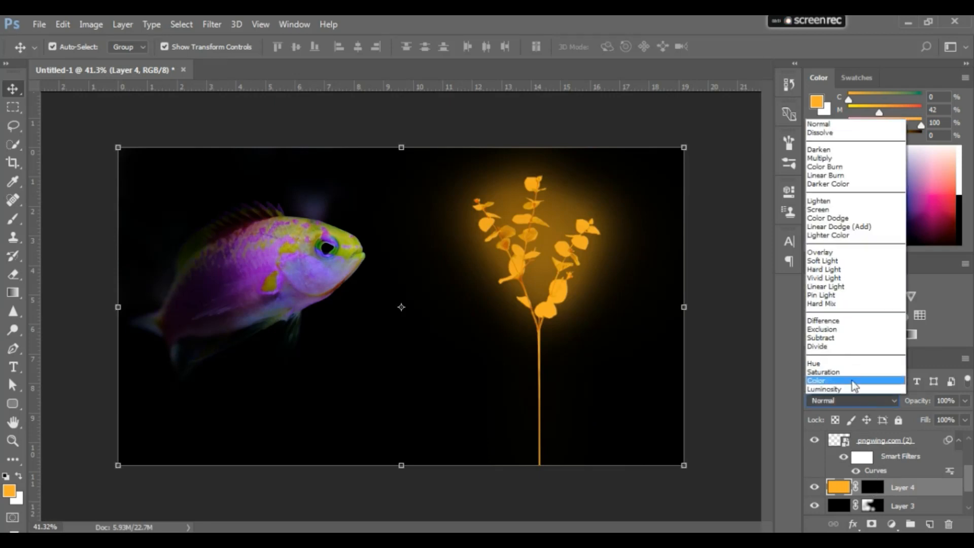
left_click(851, 380)
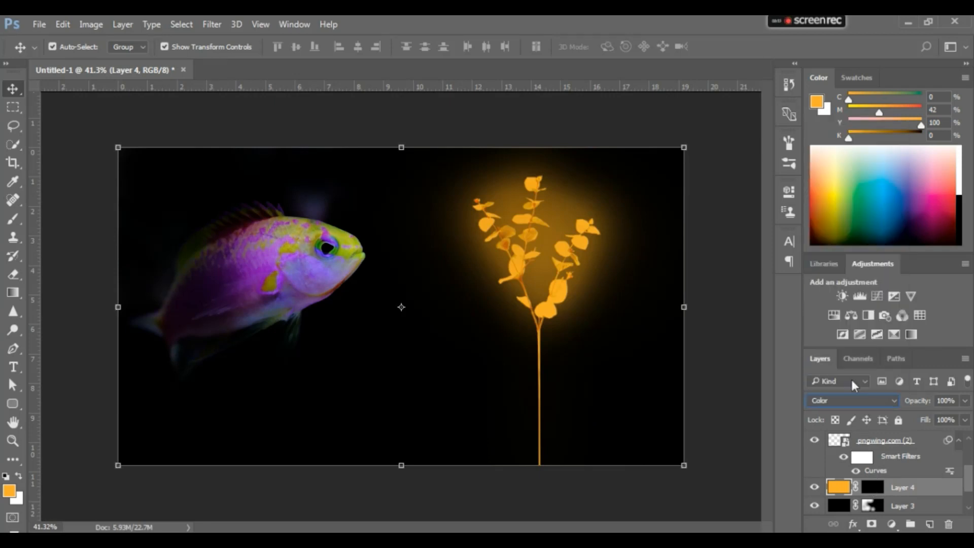
Paint white on the orange layer's mask over the fish with a soft 500 px brush at 35% flow to tint it
left_click(872, 489)
key("b")
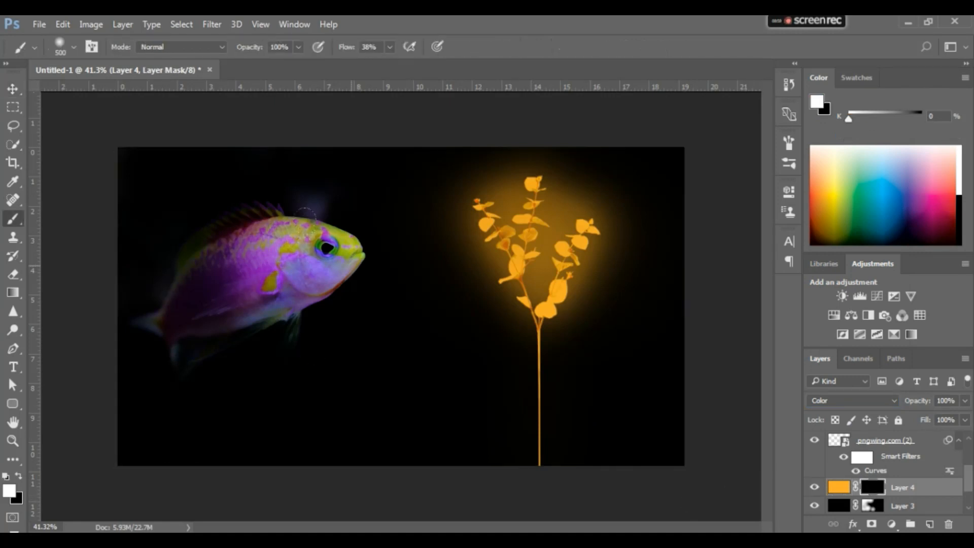
right_click(358, 265)
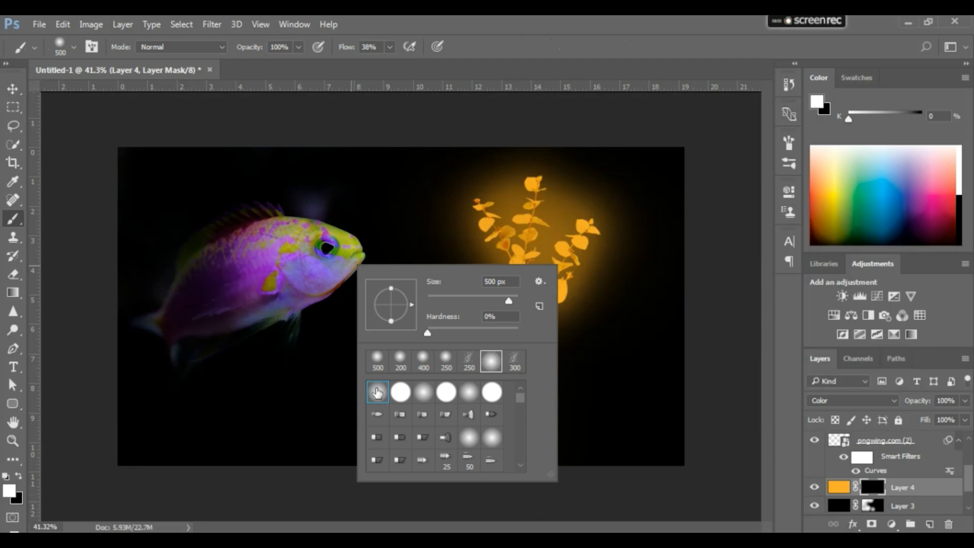
left_click(346, 49)
left_click_drag(346, 49, 345, 49)
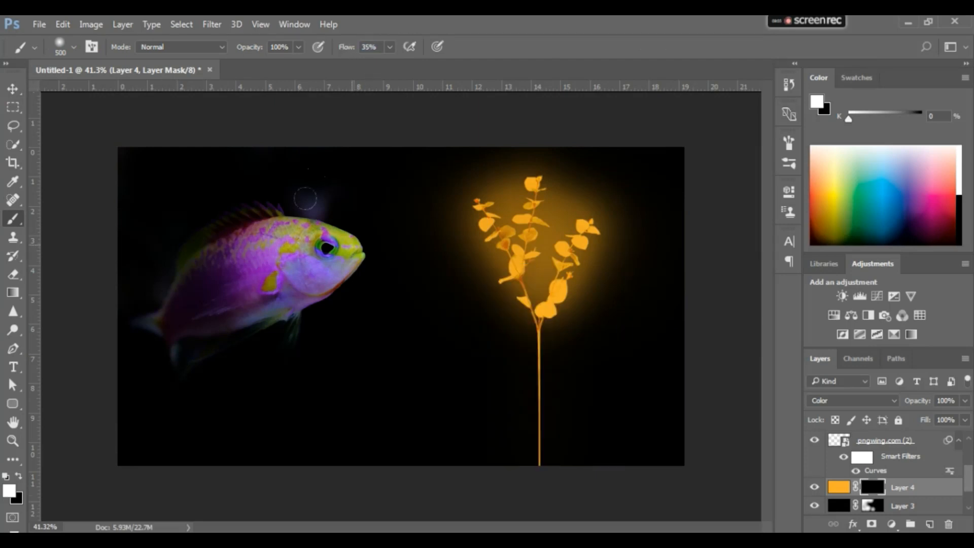
mouse_move(305, 198)
left_mouse_down()
mouse_move(294, 180)
mouse_move(269, 205)
mouse_move(243, 207)
left_mouse_up()
left_click_drag(185, 213, 133, 271)
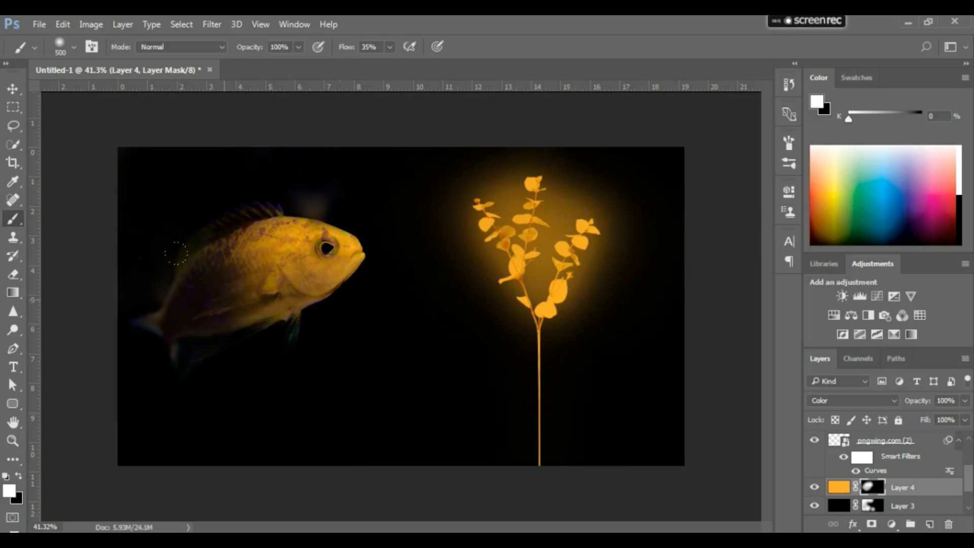
mouse_move(173, 201)
left_mouse_down()
mouse_move(87, 284)
mouse_move(114, 334)
mouse_move(244, 293)
mouse_move(153, 317)
left_mouse_up()
Extend the white painting on the orange layer's mask between fish and plant and over the rest of the fish
key("x")
key("x")
mouse_move(373, 199)
left_mouse_down()
mouse_move(336, 371)
mouse_move(321, 124)
mouse_move(591, 297)
left_mouse_up()
left_click_drag(226, 82, 166, 245)
key("v")
left_click(734, 290)
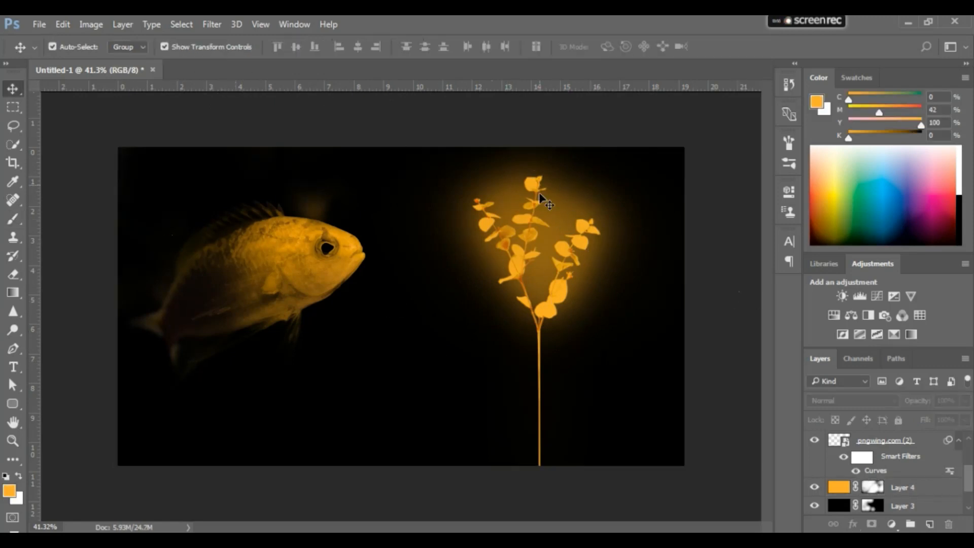
Duplicate the orange Color layer and make the copy's mask completely black
left_click(920, 489)
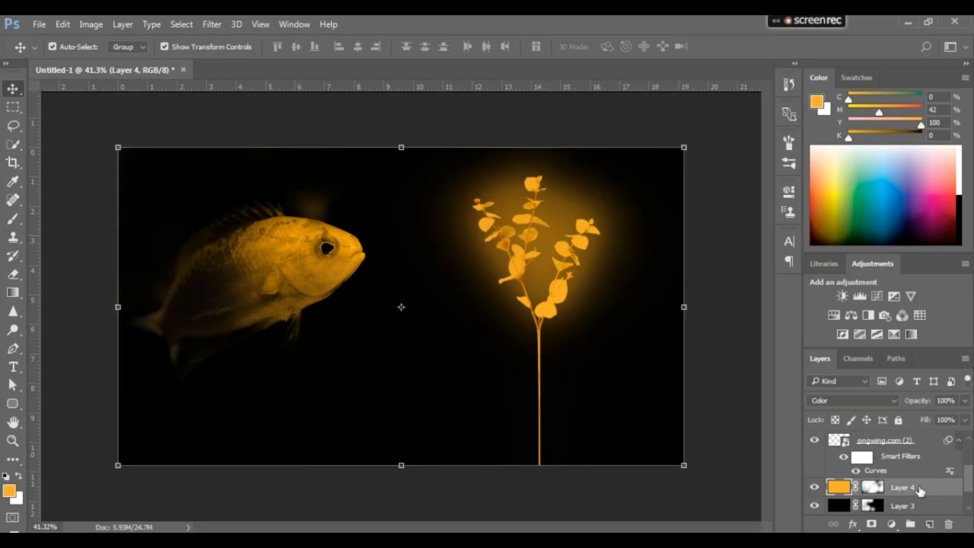
key("ctrl+j")
left_click(876, 488)
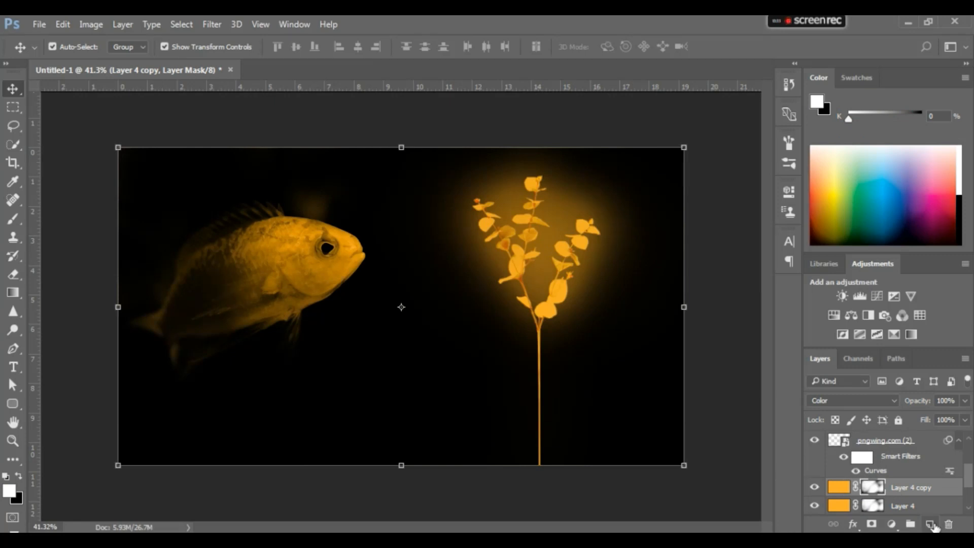
key("ctrl")
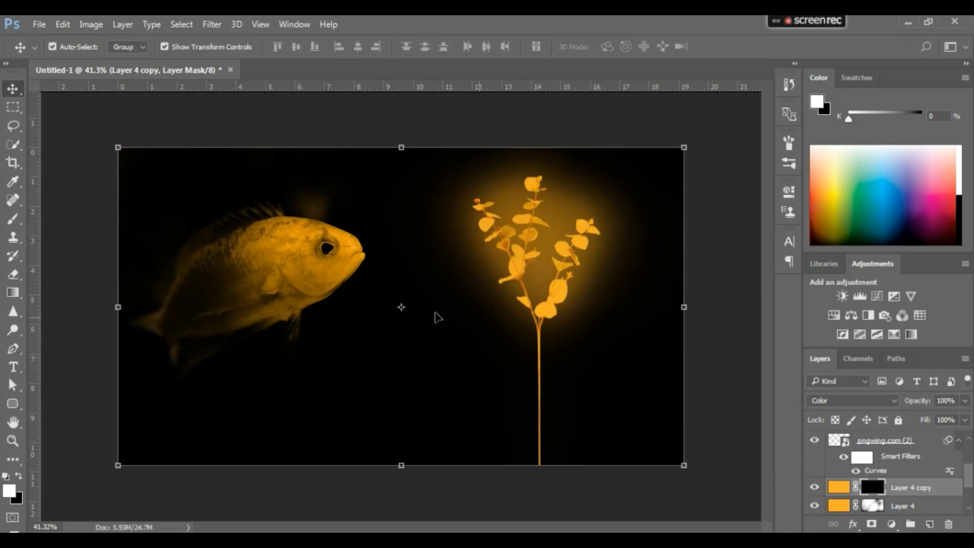
Load a saved brush set into the brush picker for painting on the copy's mask
key("b")
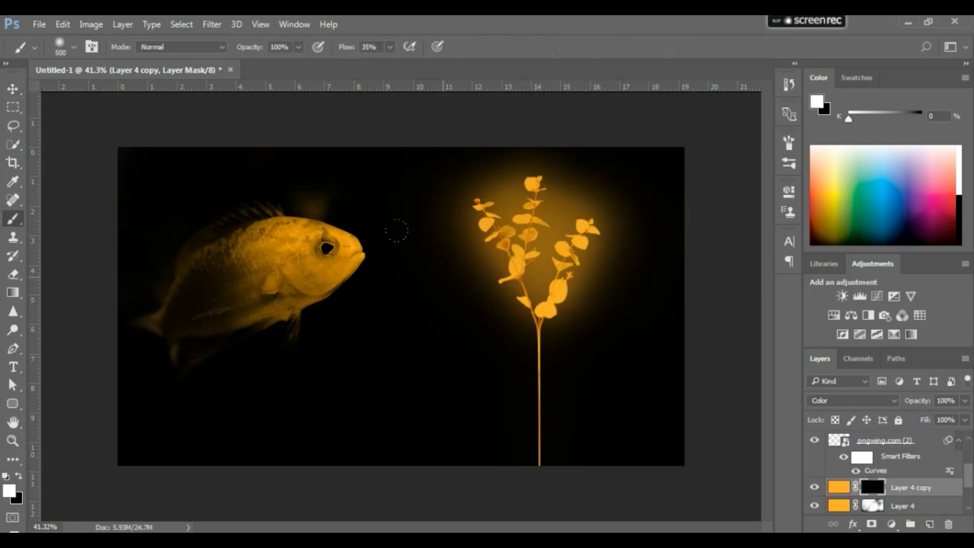
right_click(452, 278)
left_click_drag(613, 419, 613, 462)
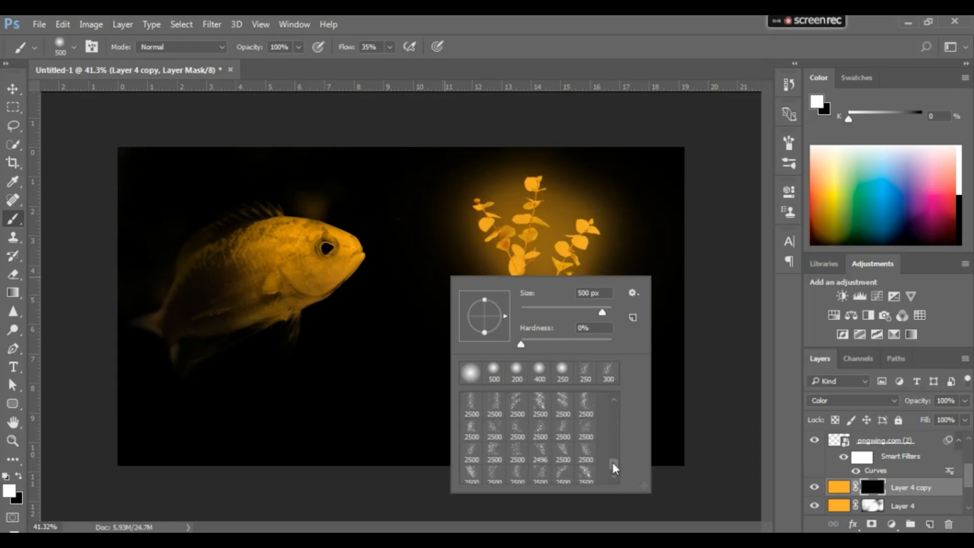
left_click(632, 293)
left_click(690, 284)
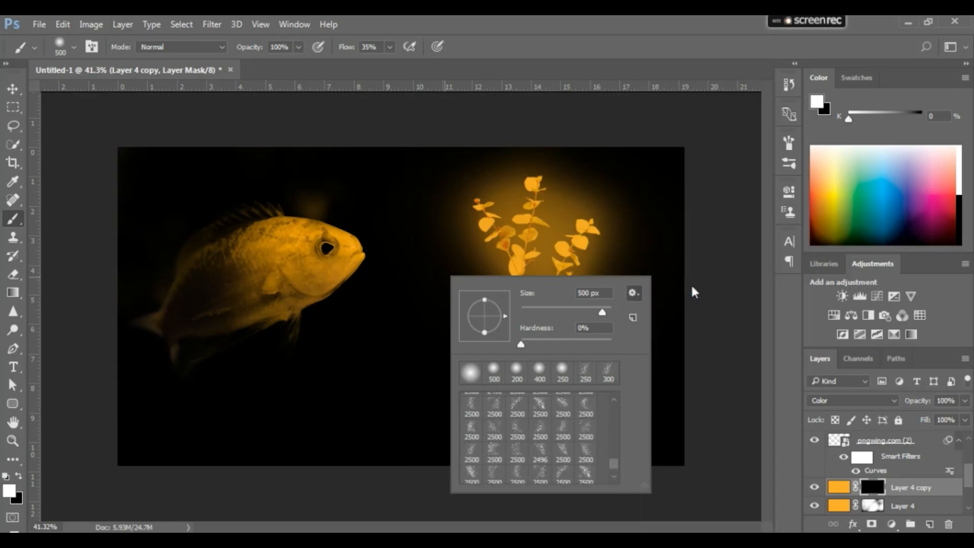
double_click(649, 214)
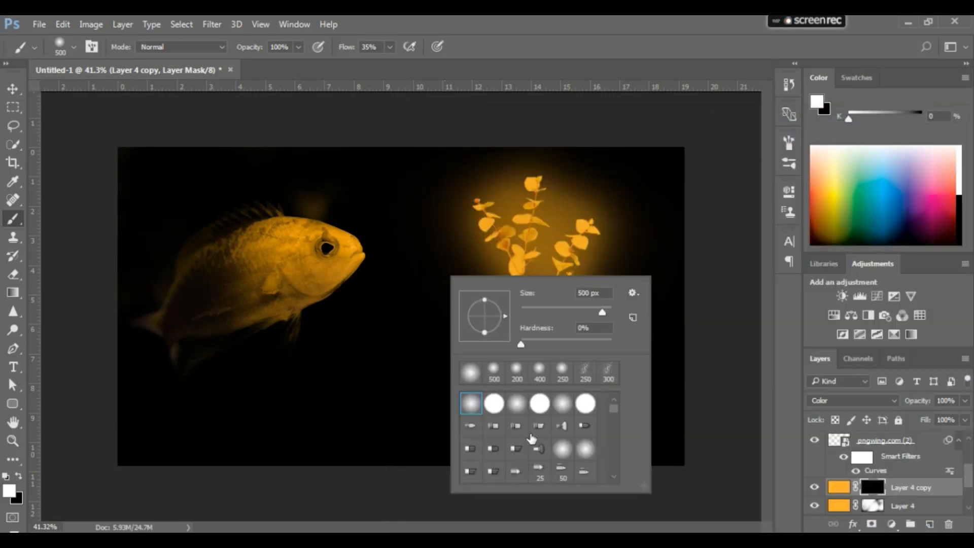
Choose a 2500 px particle scatter brush from the loaded presets and reduce its size to 175 px
left_click_drag(614, 415, 589, 458)
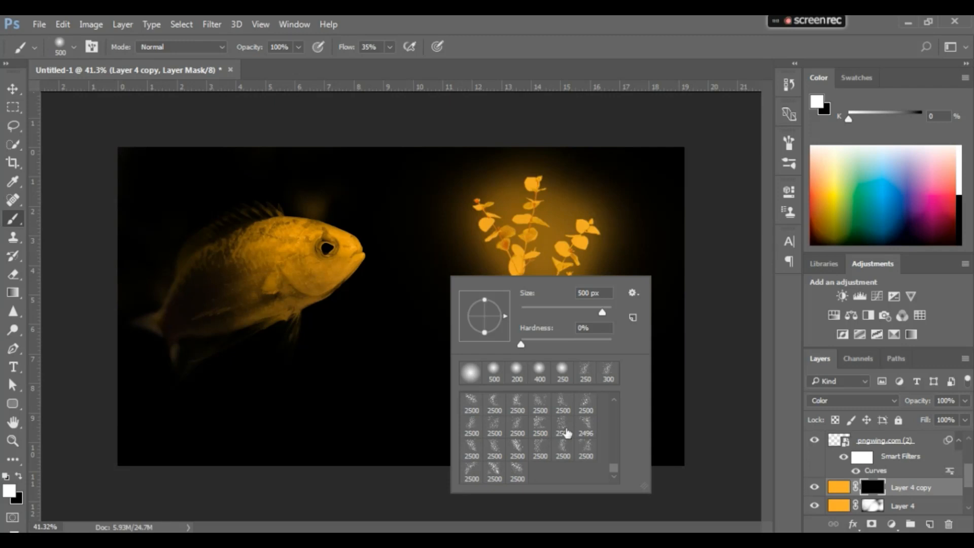
scroll(567, 432, "up", 1)
left_click(540, 428)
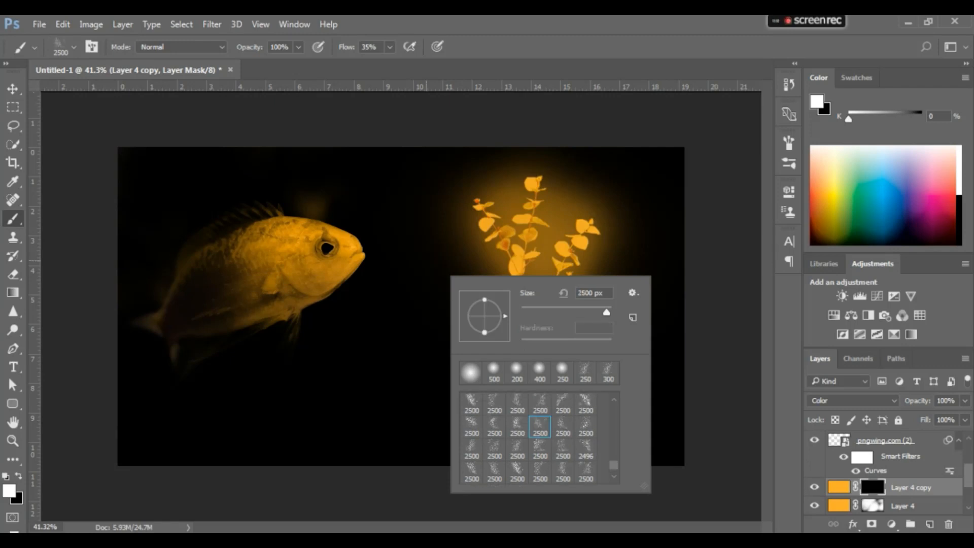
key("[")
key("[")
key("[")
key("[")
key("[")
key("[")
key("[")
key("[")
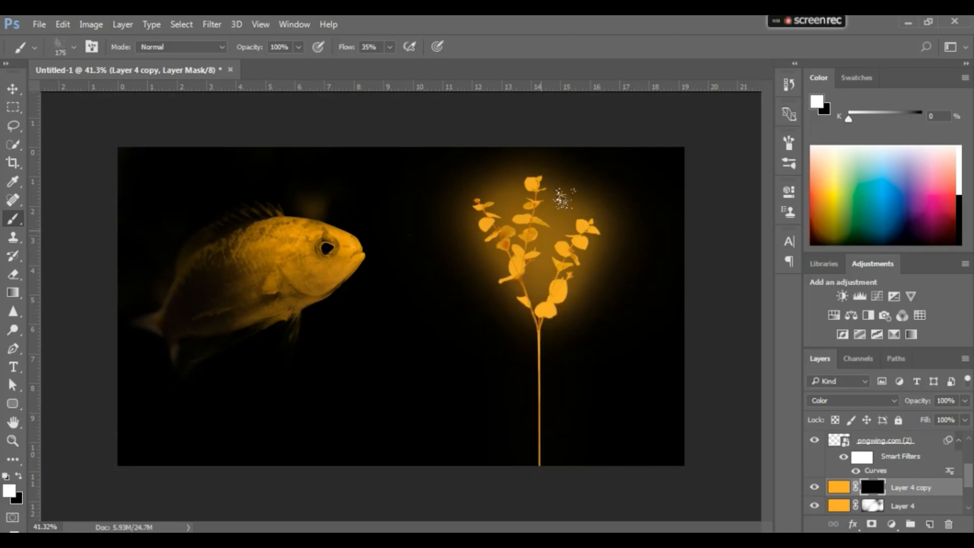
Increase the particle brush tip's spacing above 25% so its marks scatter farther apart
left_click(789, 147)
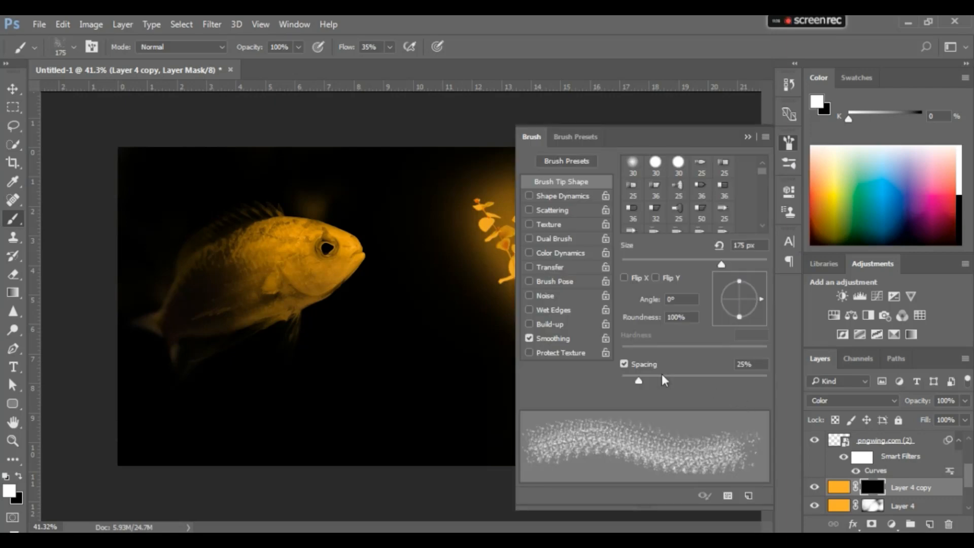
left_click(294, 24)
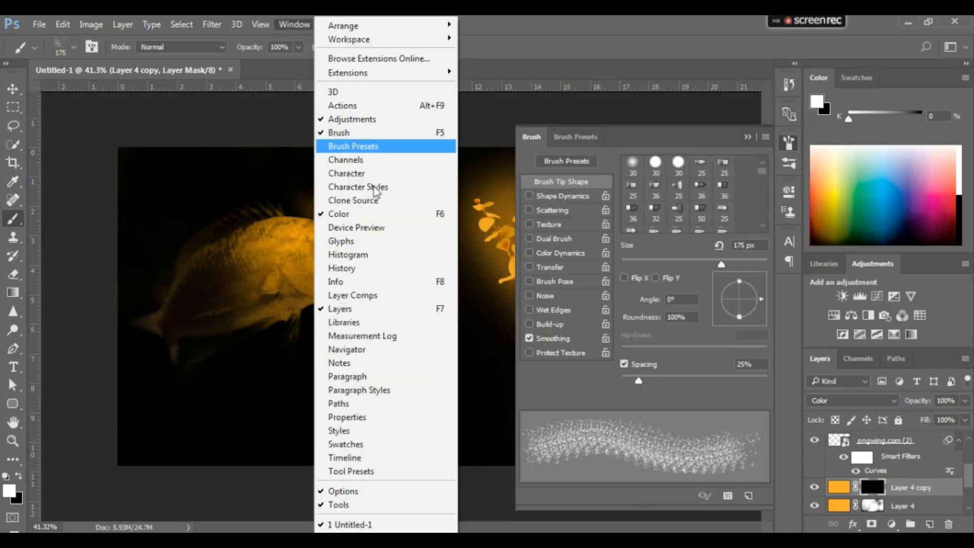
left_click(363, 134)
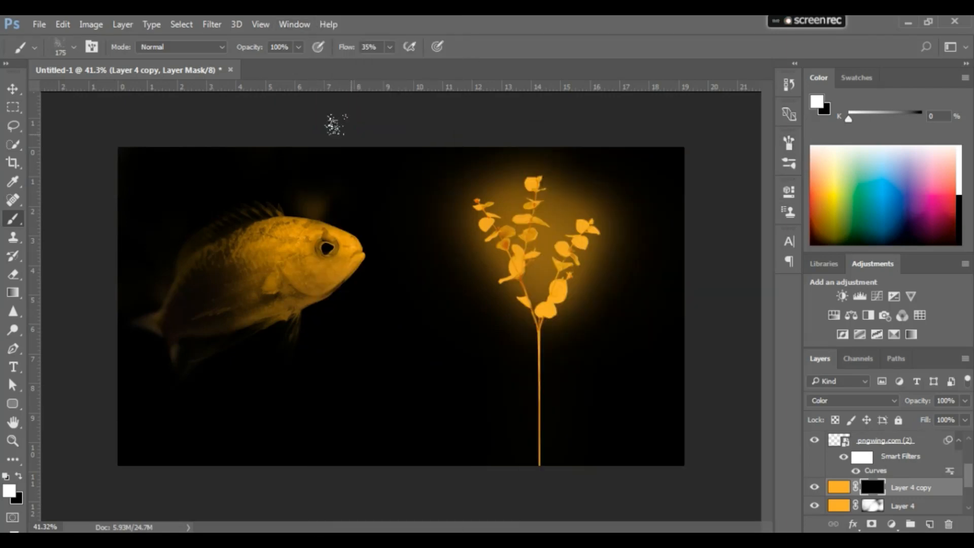
left_click(789, 144)
mouse_move(640, 380)
left_mouse_down()
mouse_move(674, 380)
mouse_move(661, 379)
left_mouse_up()
left_click(790, 146)
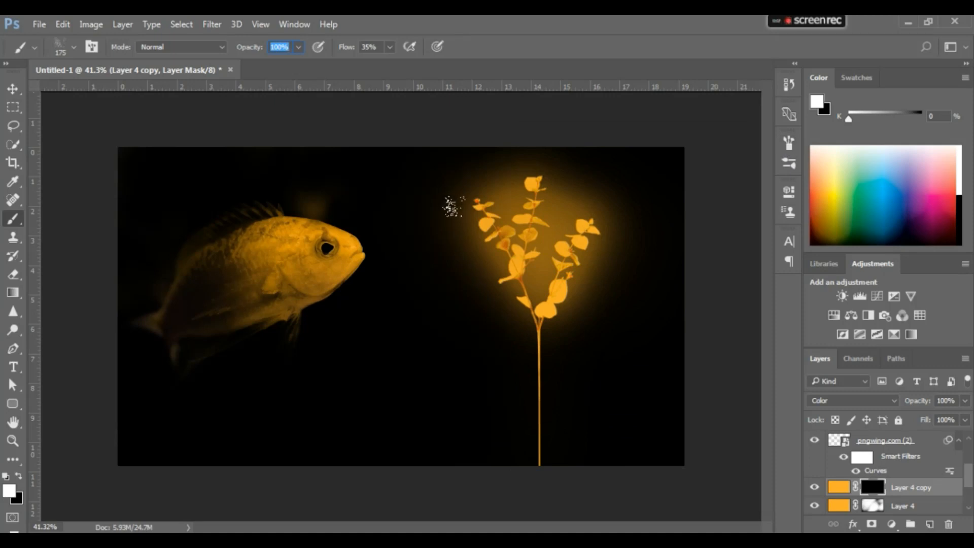
Raise the brush flow to 100% and dab white particles on the copy's mask beside the plant's upper leaves
left_click(450, 207)
left_click_drag(345, 47, 437, 47)
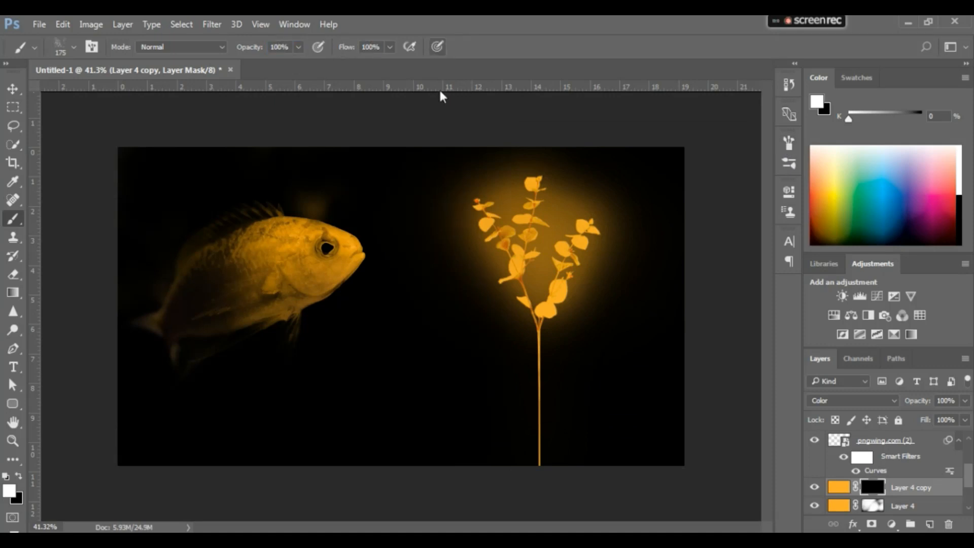
left_click(481, 203)
key("x")
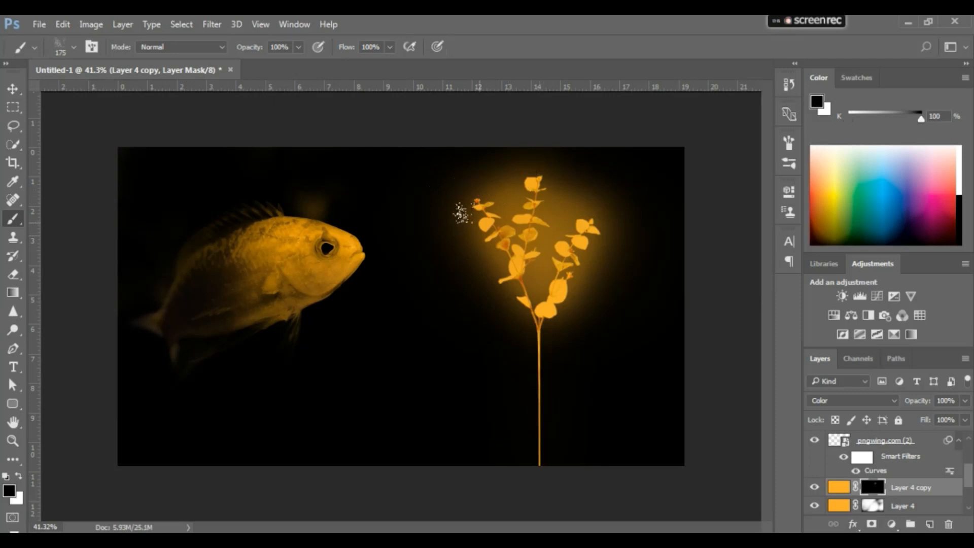
key("x")
Bring the copied orange layer to the top of the layer stack and change its blend mode to Normal
key("v")
left_click(949, 493)
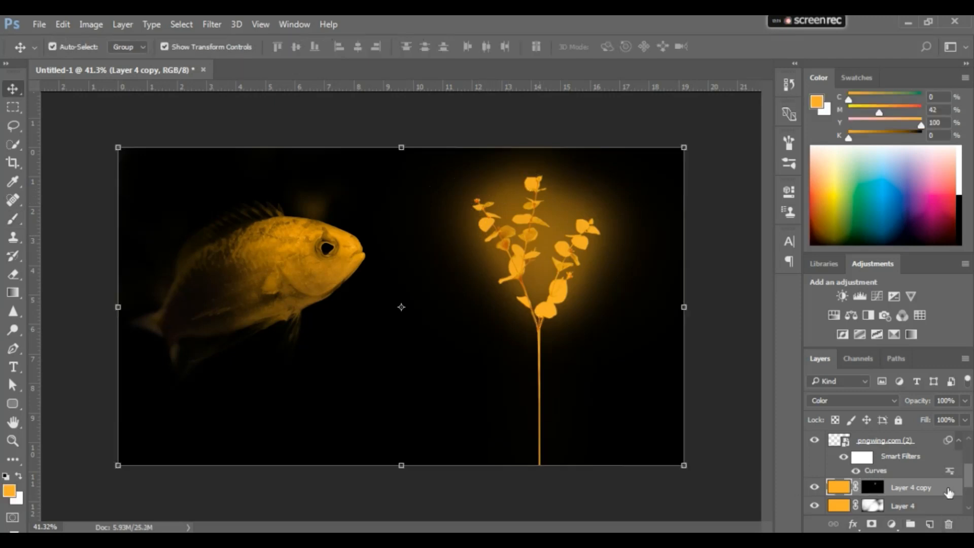
key("ctrl+shift+bracketright")
left_click(874, 440)
key("b")
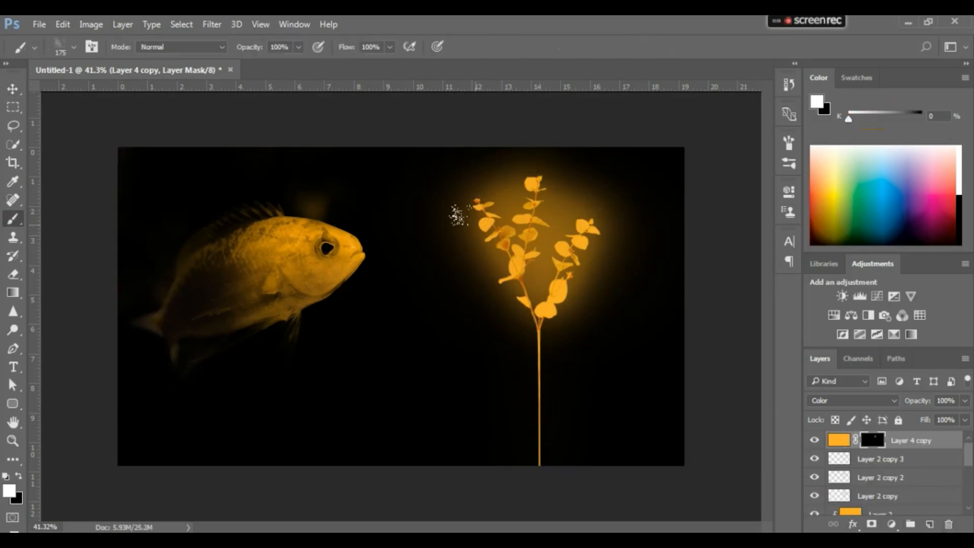
left_click(453, 203)
left_click(860, 401)
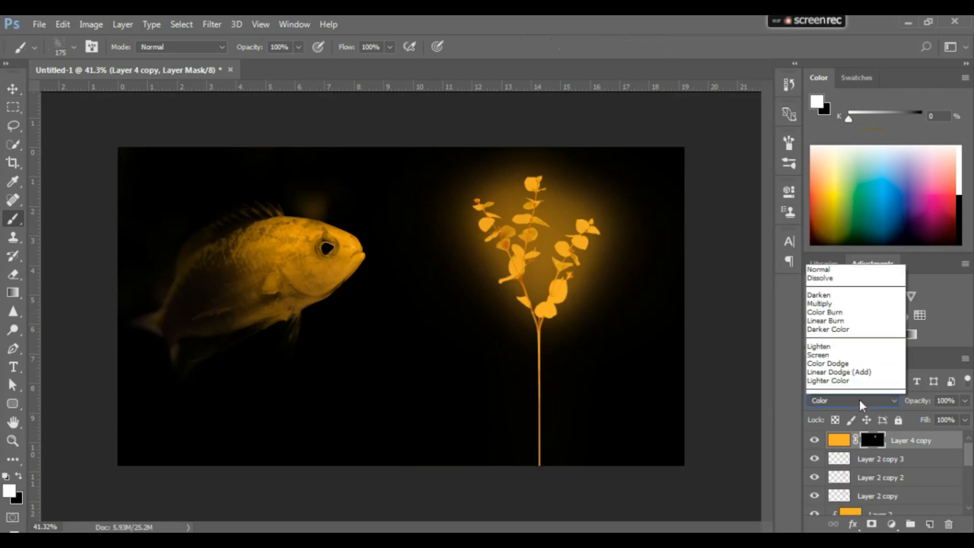
left_click(855, 126)
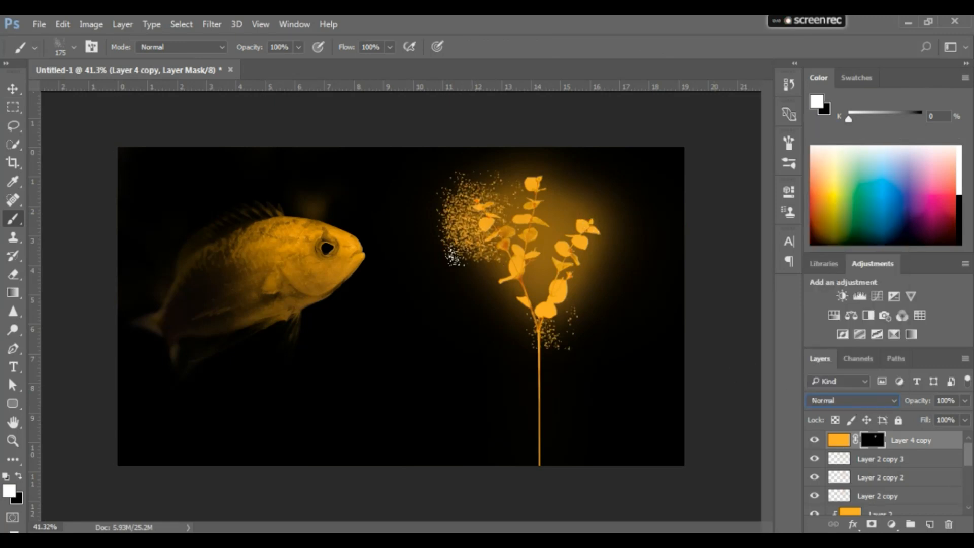
Paint white particles on the copy's mask around the plant's leaves, thinning the dense areas with black
mouse_move(453, 256)
left_mouse_down()
mouse_move(487, 245)
mouse_move(485, 271)
mouse_move(477, 258)
mouse_move(492, 275)
mouse_move(497, 231)
mouse_move(532, 207)
mouse_move(536, 160)
mouse_move(532, 206)
mouse_move(564, 261)
mouse_move(551, 274)
mouse_move(538, 328)
mouse_move(516, 301)
mouse_move(532, 242)
mouse_move(435, 296)
mouse_move(479, 307)
mouse_move(500, 337)
left_mouse_up()
key("x")
mouse_move(431, 217)
left_mouse_down()
mouse_move(477, 175)
mouse_move(456, 241)
mouse_move(475, 255)
mouse_move(449, 183)
mouse_move(472, 317)
mouse_move(487, 253)
mouse_move(489, 309)
mouse_move(442, 270)
mouse_move(431, 281)
mouse_move(492, 345)
mouse_move(483, 321)
mouse_move(487, 345)
mouse_move(541, 332)
mouse_move(567, 249)
mouse_move(584, 262)
mouse_move(557, 202)
left_mouse_up()
mouse_move(460, 207)
left_mouse_down()
mouse_move(435, 197)
mouse_move(477, 258)
mouse_move(447, 309)
mouse_move(473, 323)
mouse_move(482, 343)
mouse_move(486, 323)
left_mouse_up()
key("x")
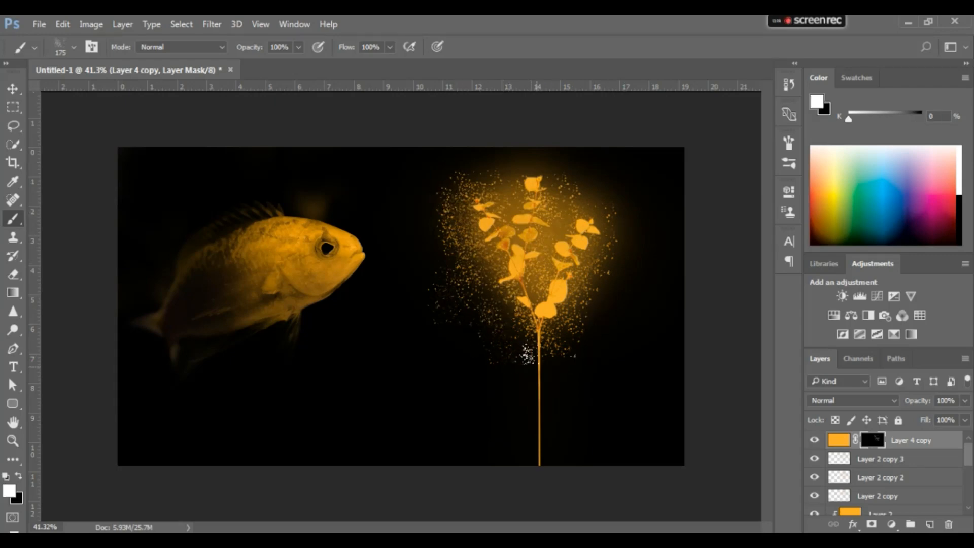
Scatter white mask particles along the plant's stem down to the canvas's lower edge and deselect the layer
mouse_move(528, 353)
left_mouse_down()
mouse_move(515, 405)
mouse_move(518, 353)
mouse_move(550, 268)
mouse_move(527, 371)
left_mouse_up()
key("x")
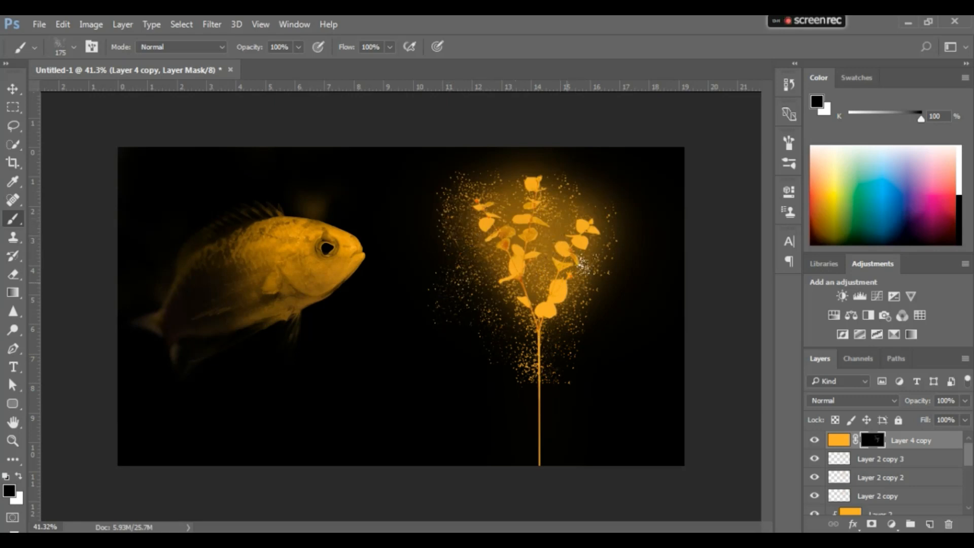
key("x")
left_click_drag(540, 398, 534, 426)
key("x")
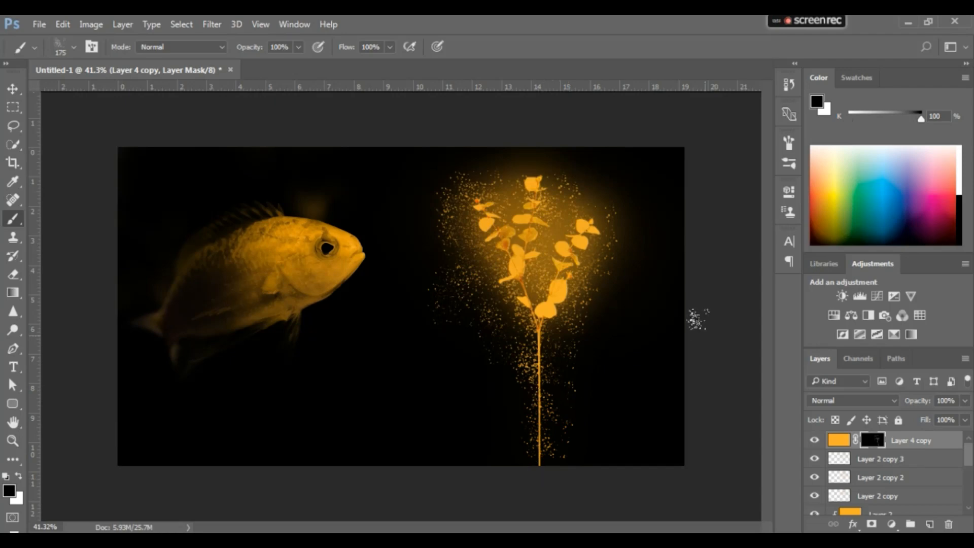
key("v")
left_click(730, 321)
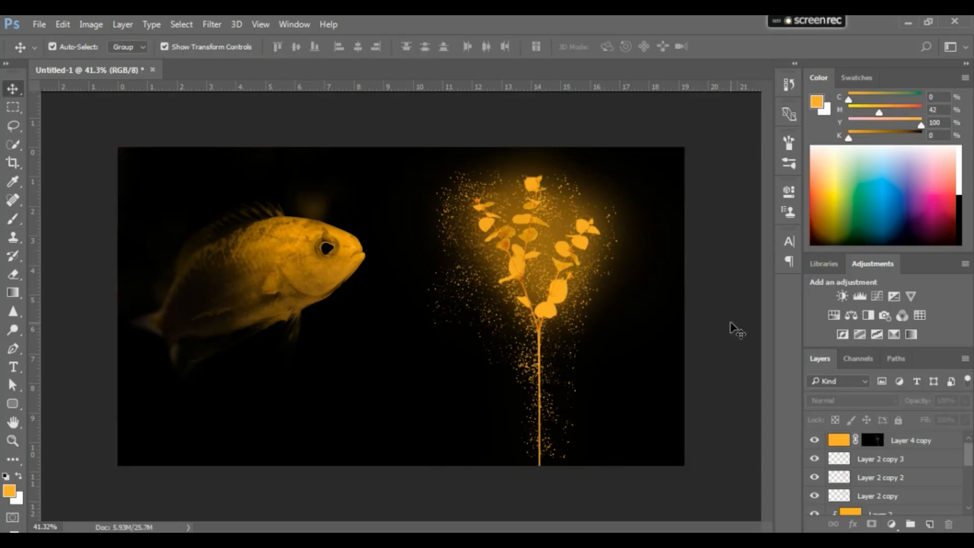